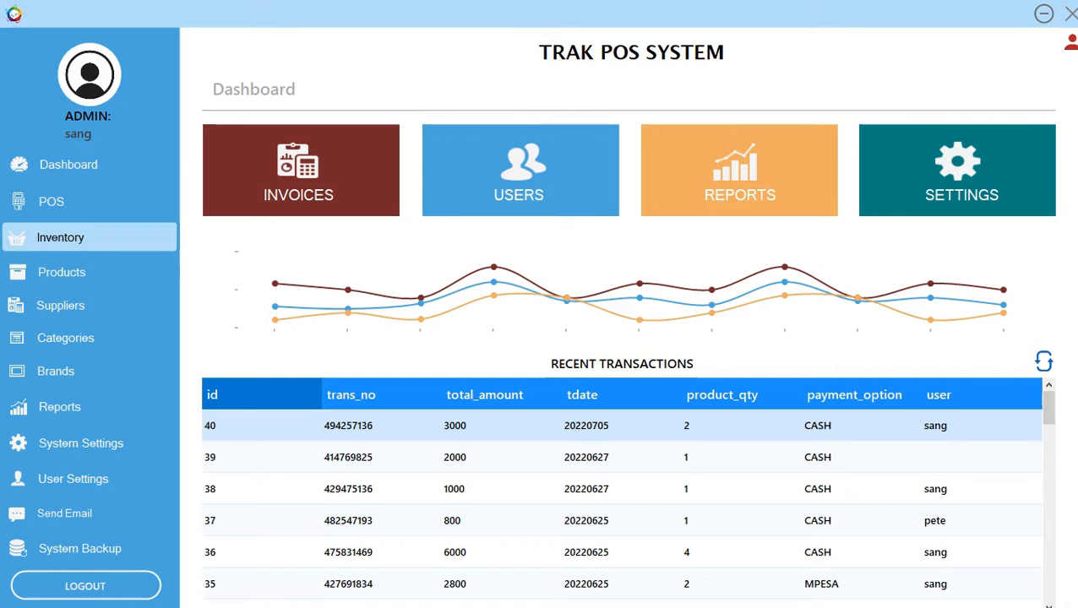
Go to the Inventory page and view the Stock Orders list, which is currently empty.
left_click(84, 238)
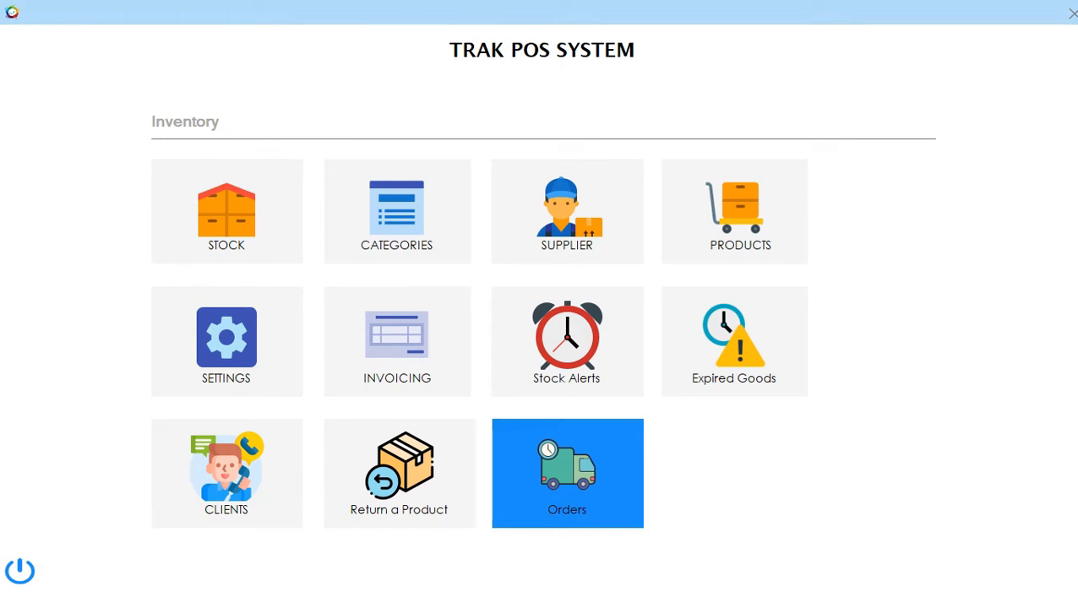
left_click(567, 473)
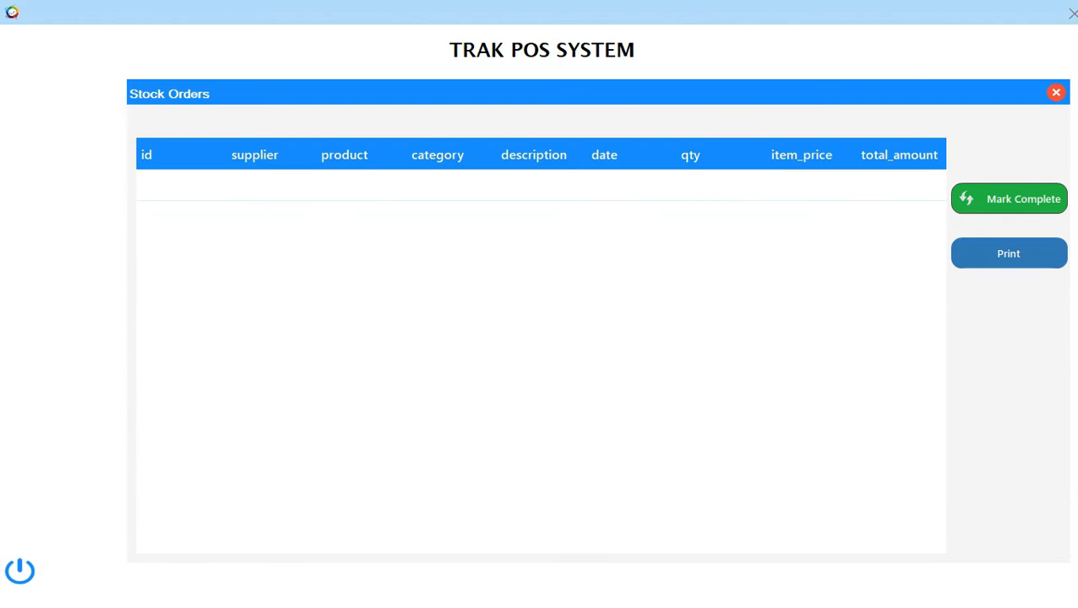
left_click(1056, 93)
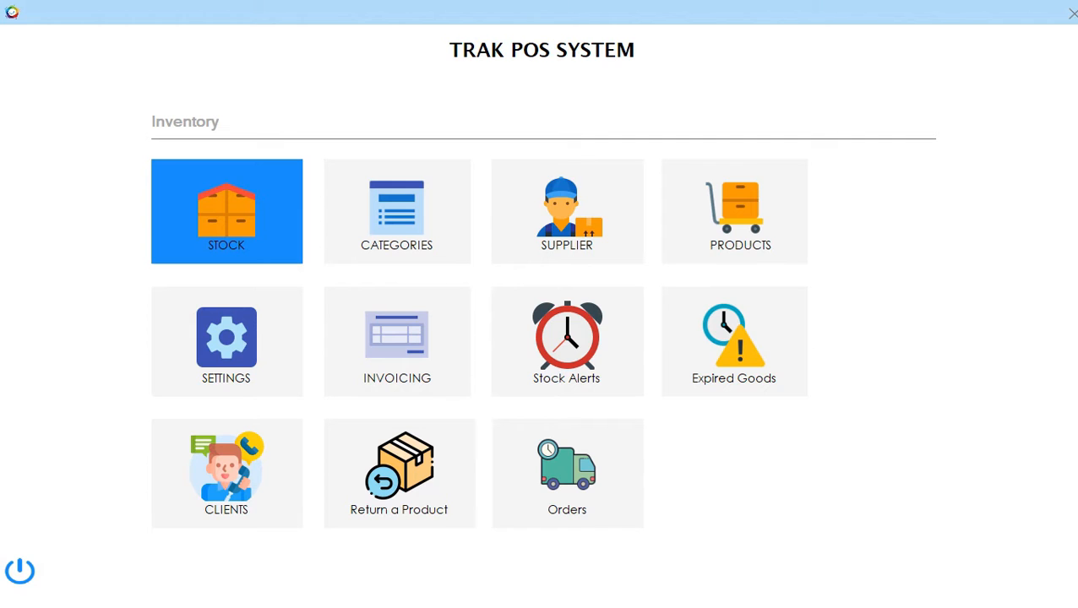
left_click(226, 211)
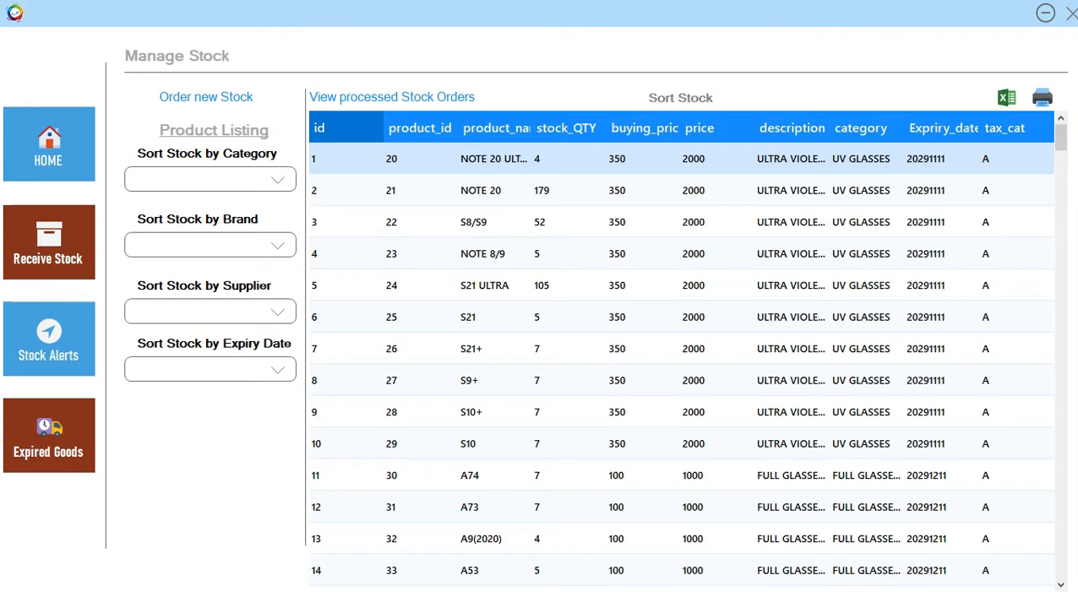
left_click(206, 97)
left_click(410, 219)
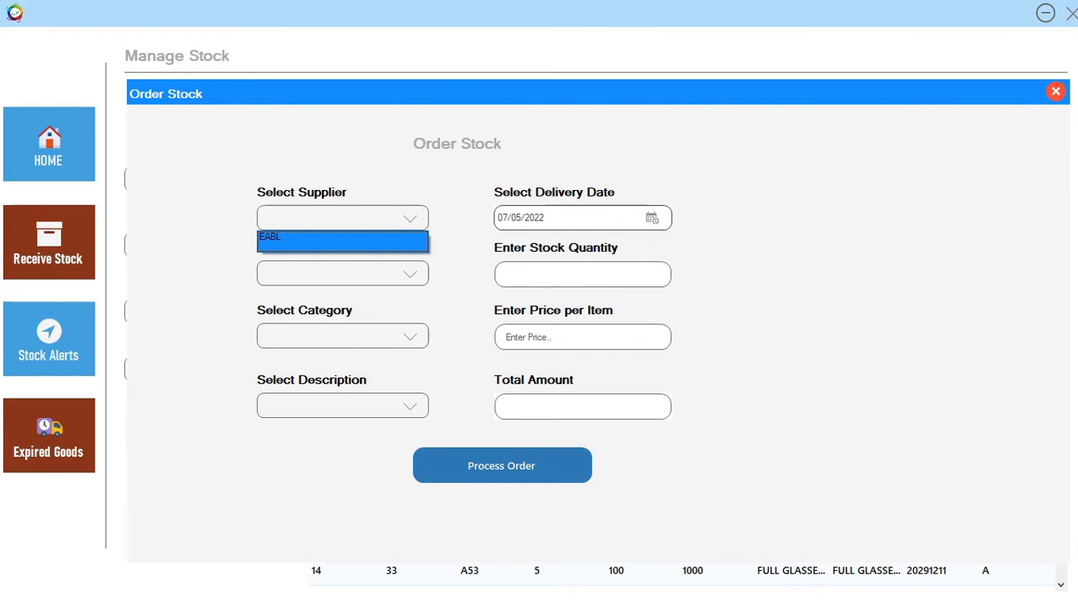
left_click(343, 241)
left_click(410, 274)
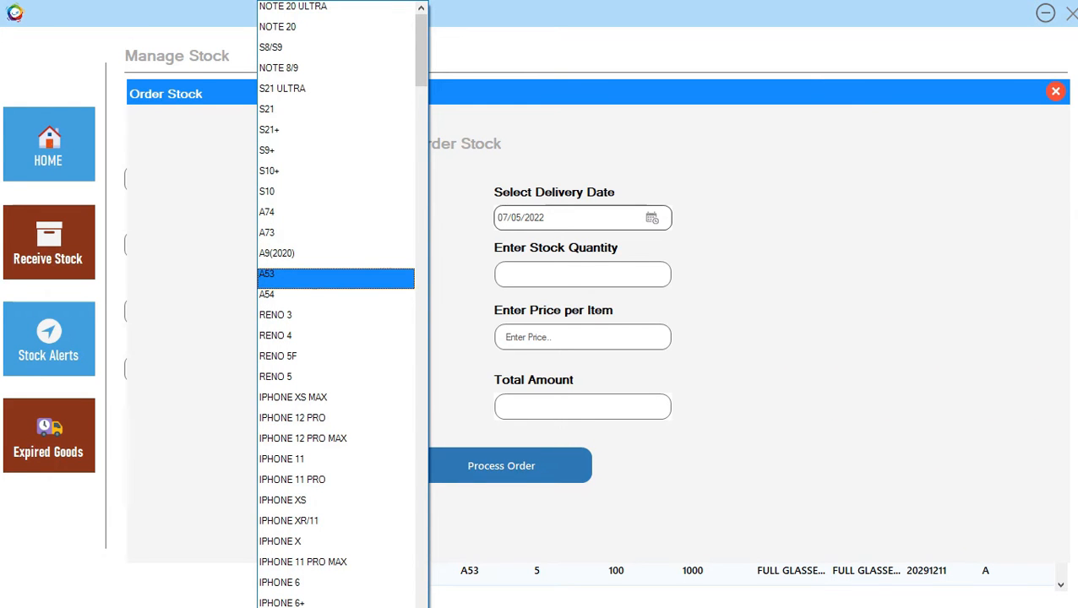
left_click(1055, 92)
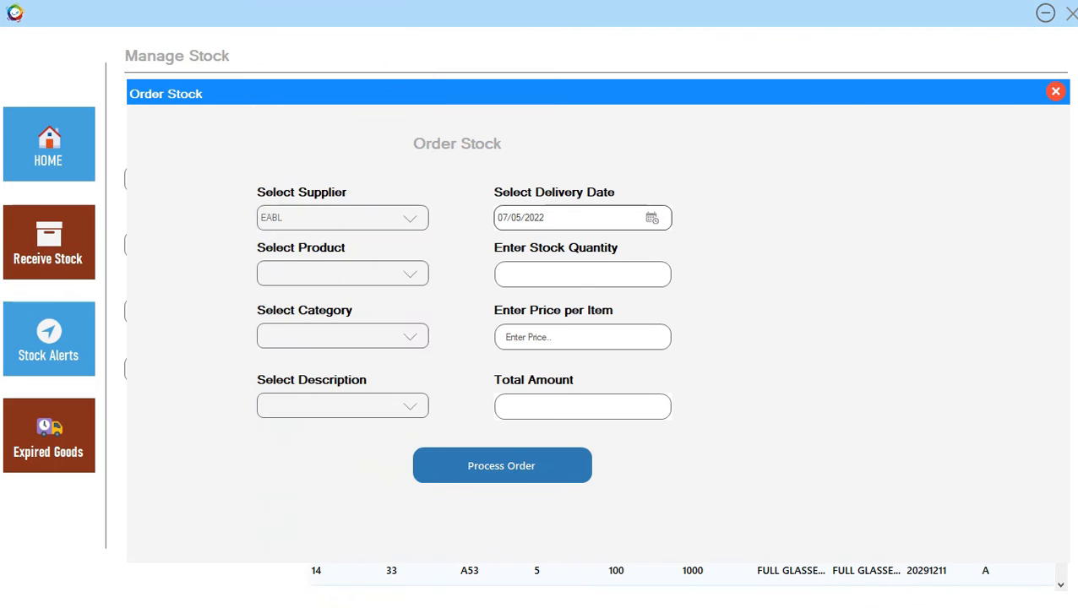
left_click(1056, 92)
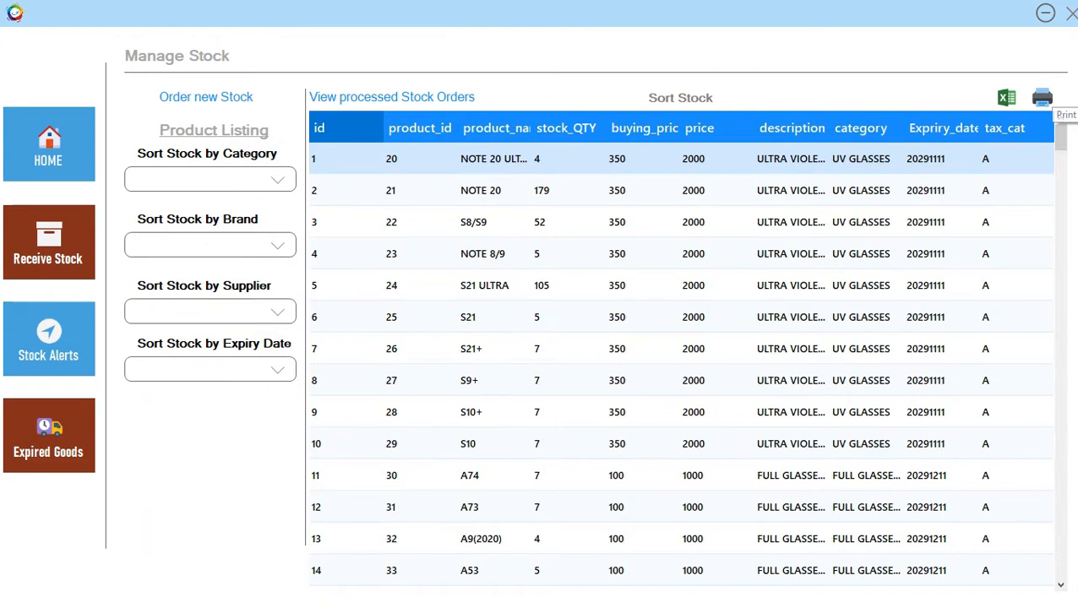
left_click(1070, 14)
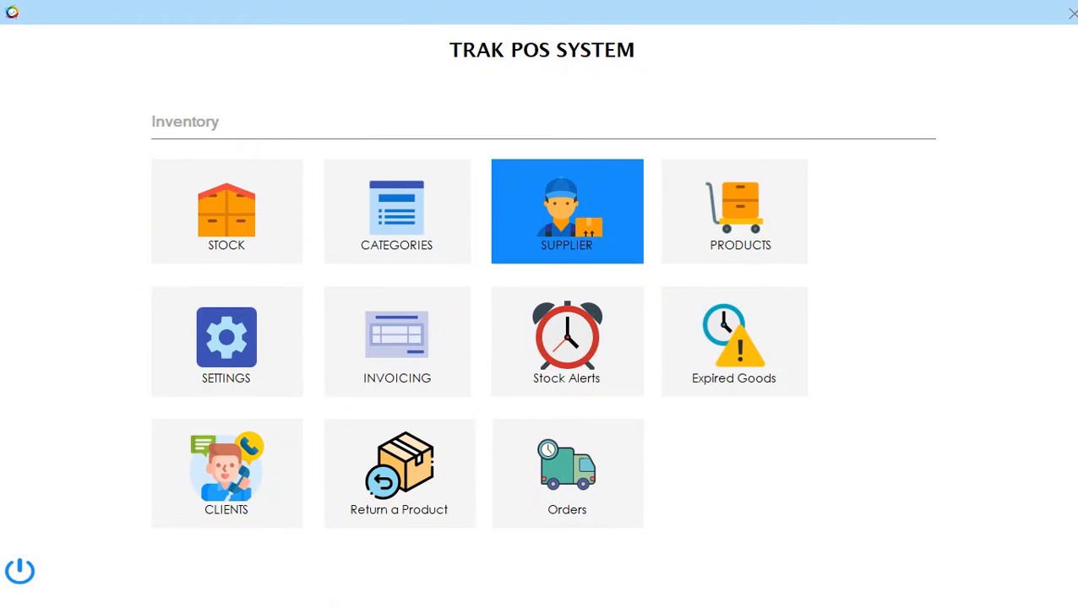
Start a new supplier with ID 221, name SAMSUNG and products PHONES, CHARGERS, EARPODS.
left_click(567, 212)
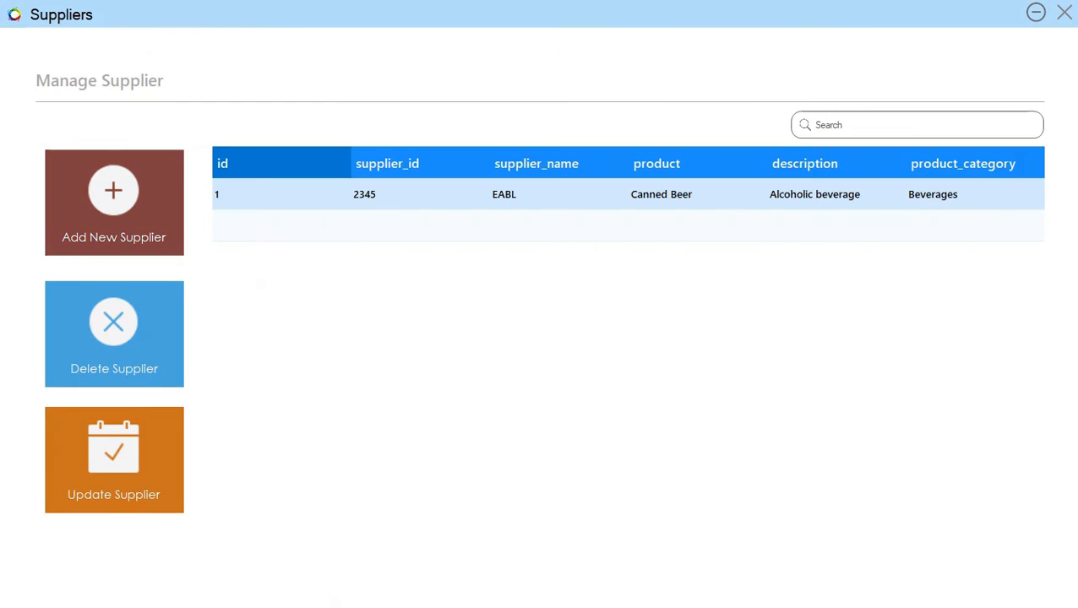
left_click(114, 203)
type("221")
left_click(500, 238)
type("SA")
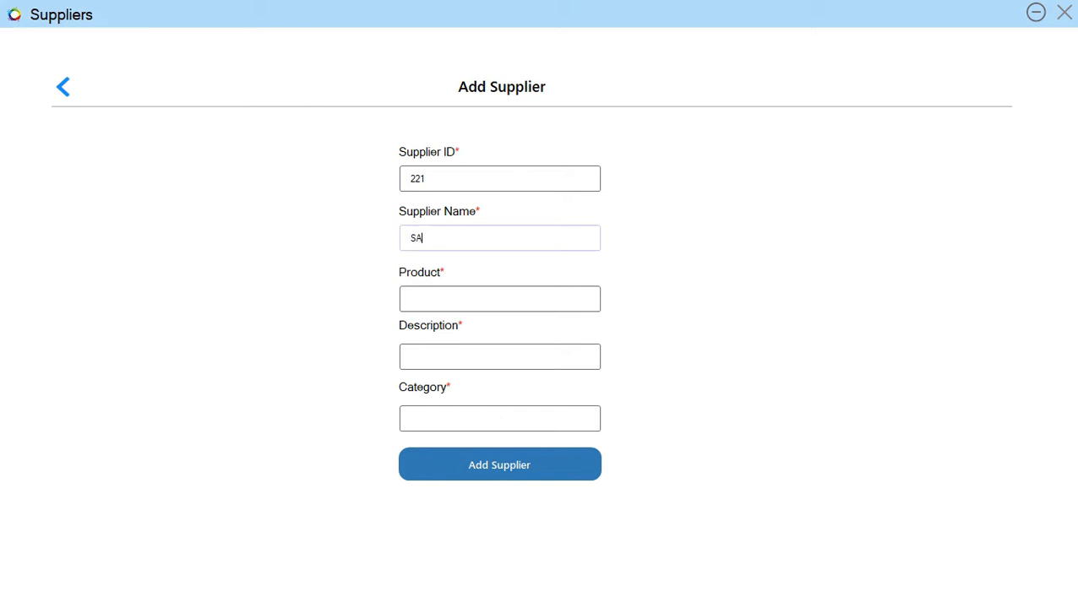
type("MSUNG")
left_click(499, 299)
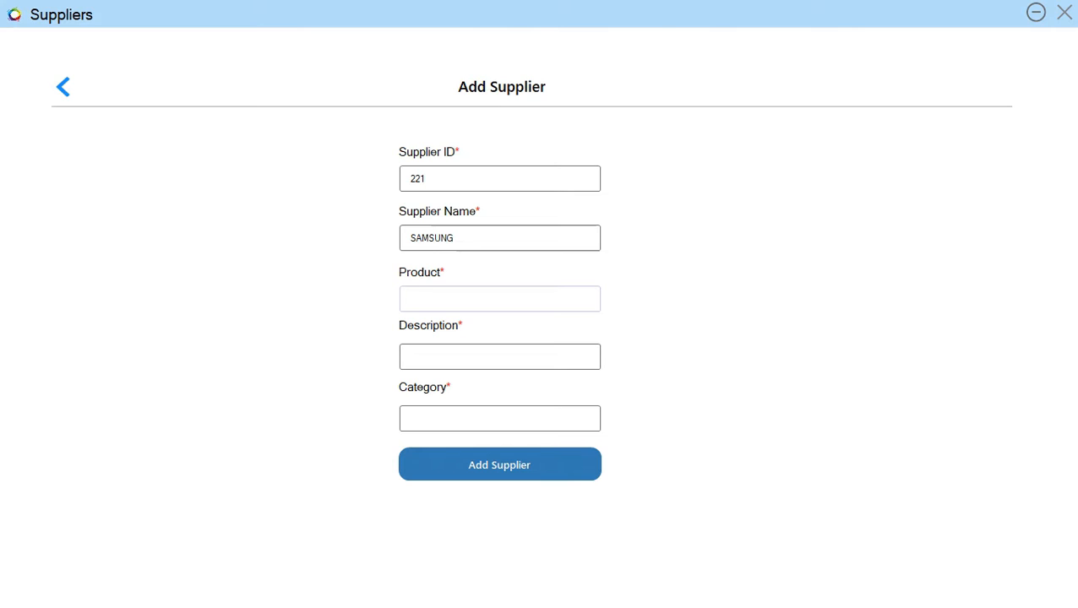
type("PHONES, CHARGERS, EAR")
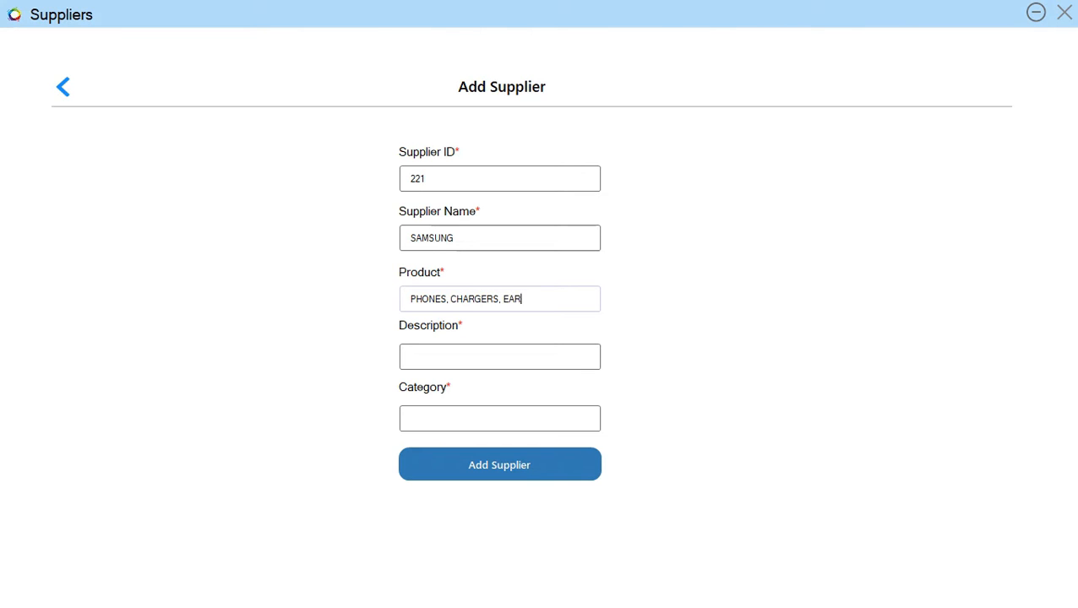
type("PODS")
Describe it as ACCESSORIES in category ELECTRONICS, save the supplier, and close the suppliers list.
left_click(499, 357)
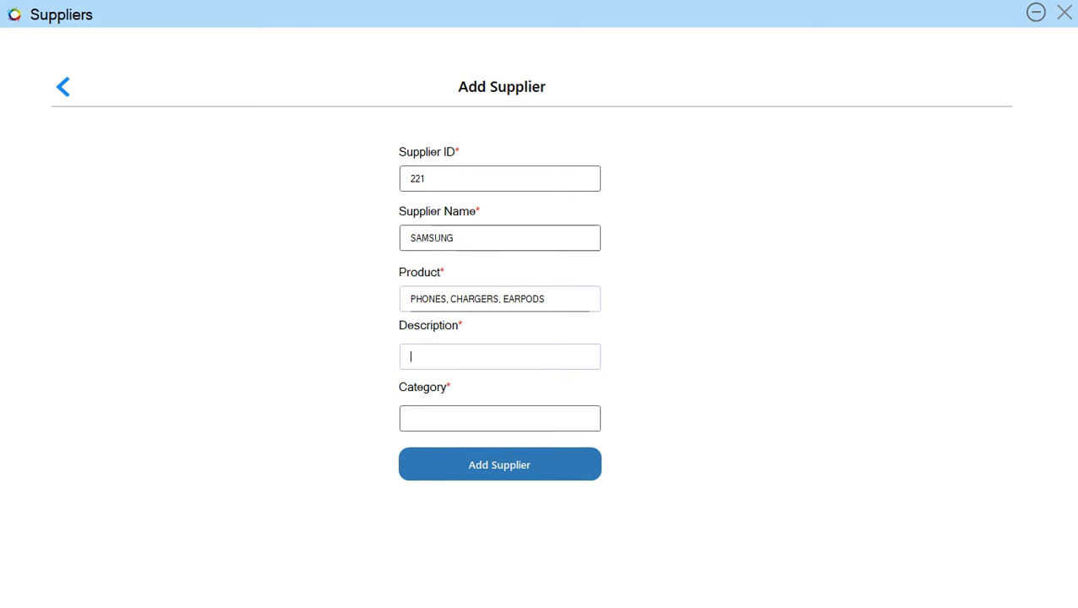
type("ASS")
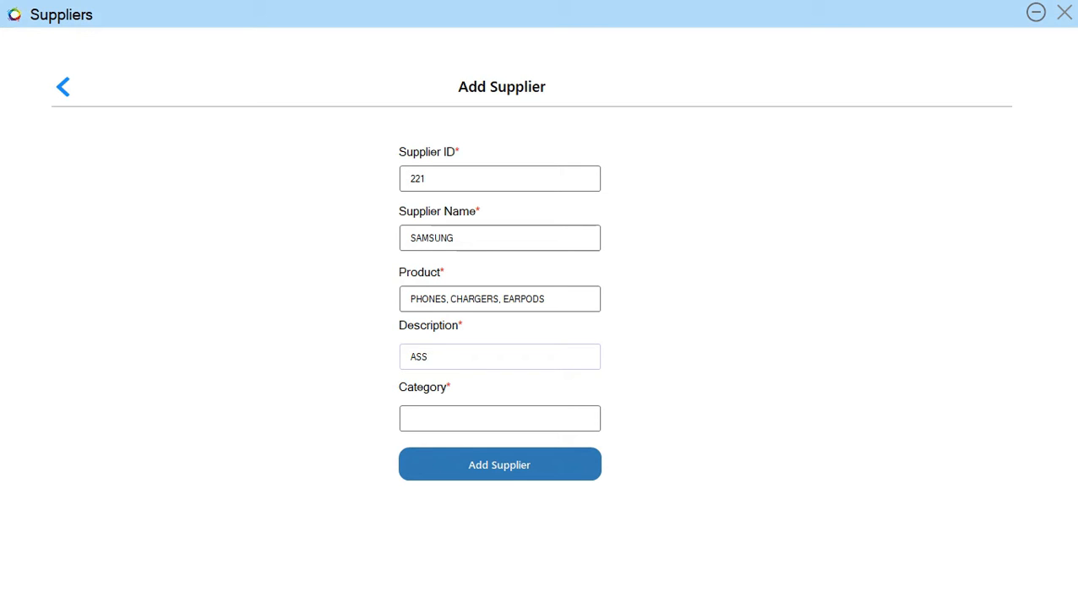
key("BackSpace")
key("BackSpace")
type("CCESSORIES")
left_click(500, 418)
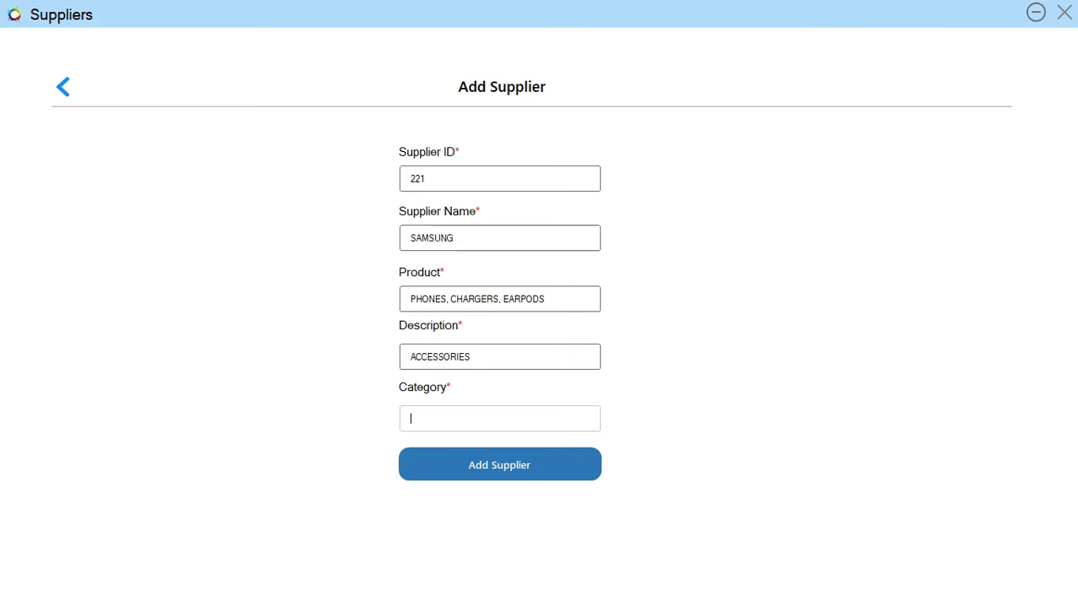
type("ELECTRONICS")
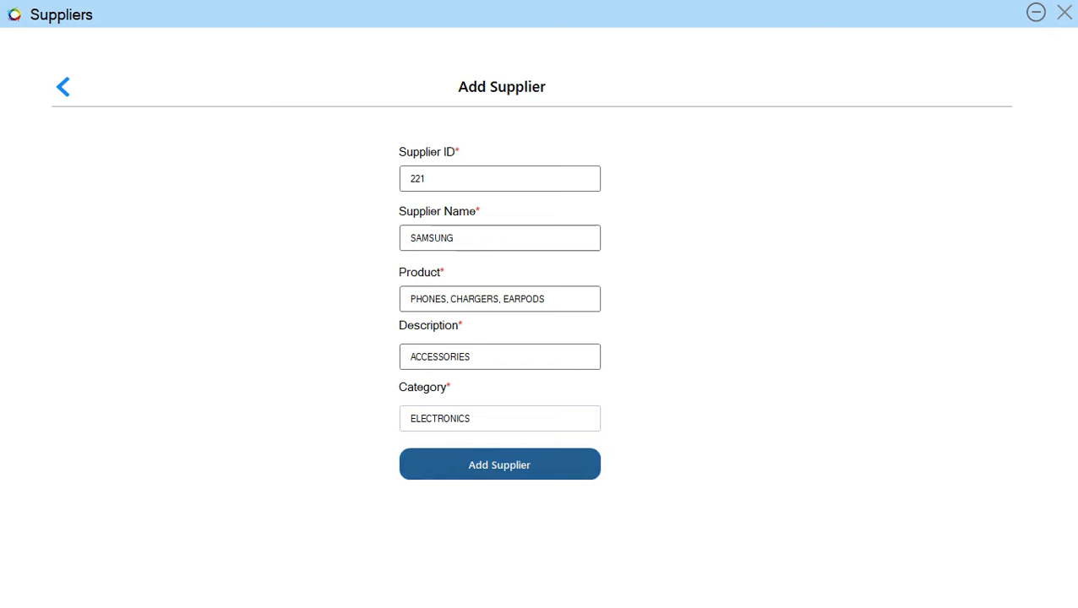
left_click(499, 465)
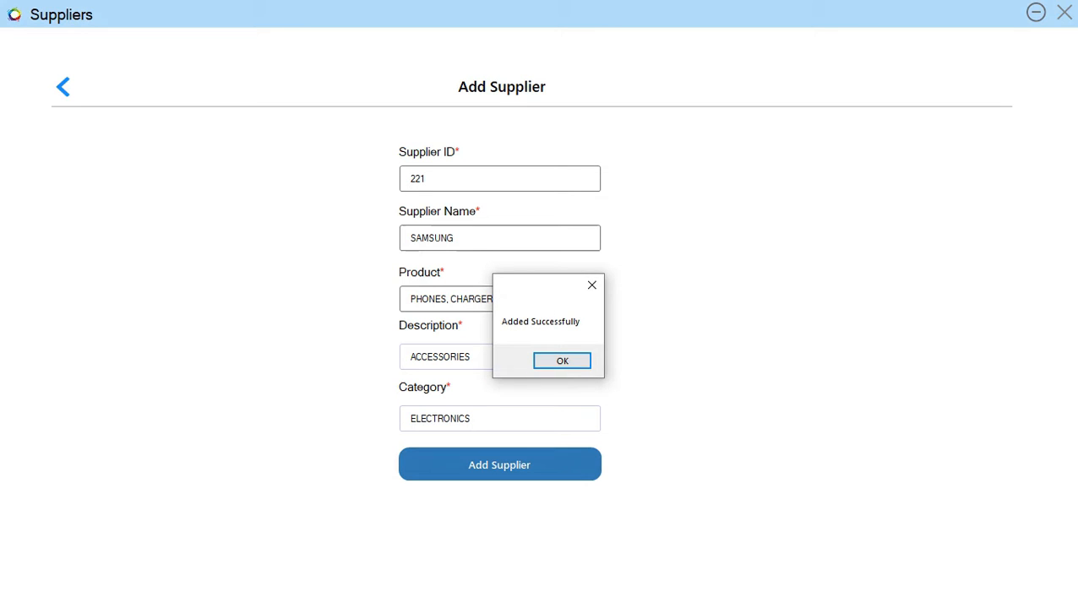
left_click(561, 361)
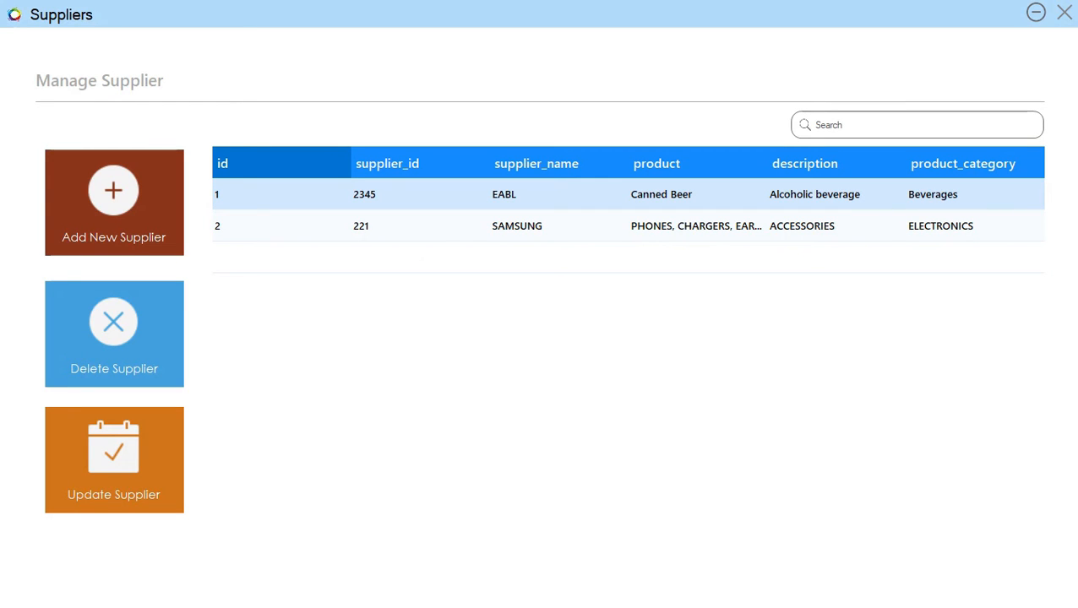
left_click(1064, 13)
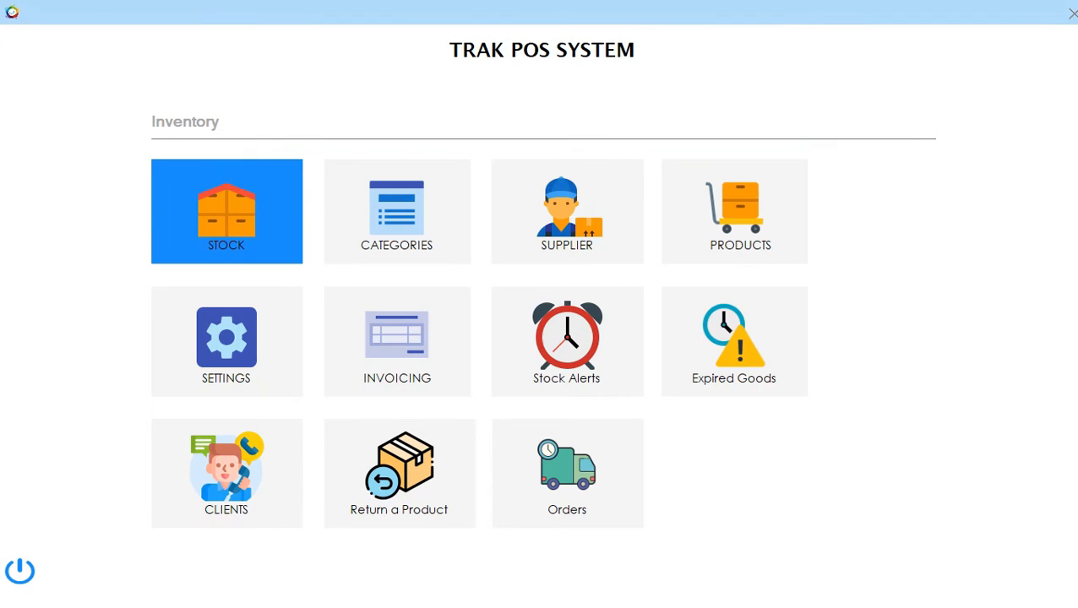
Start a new stock order for SAMSUNG's A74, with SAMSUNG PHONES as category and description.
left_click(226, 211)
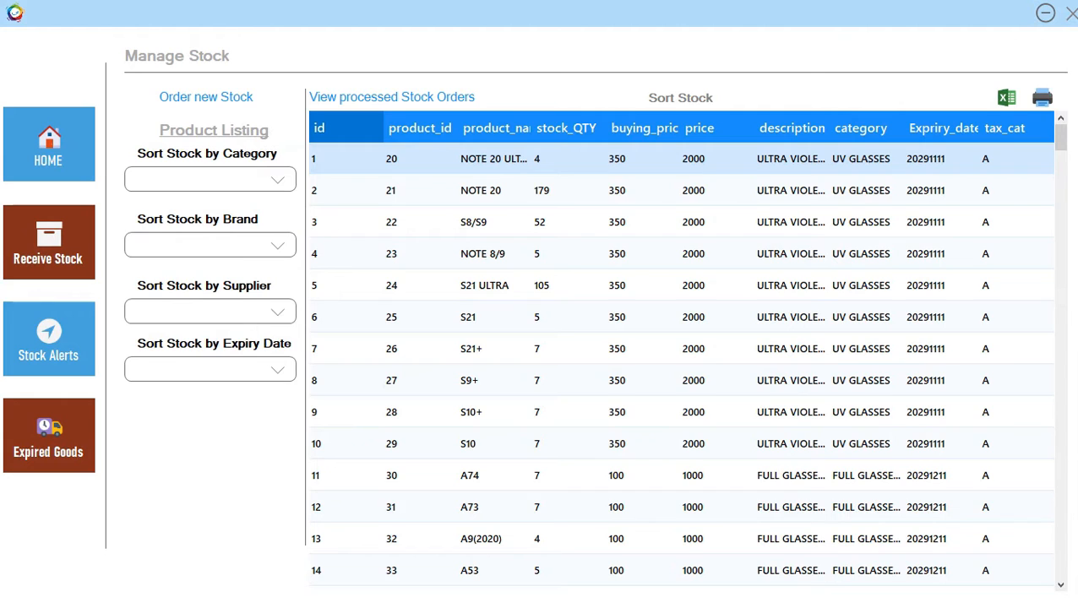
left_click(207, 98)
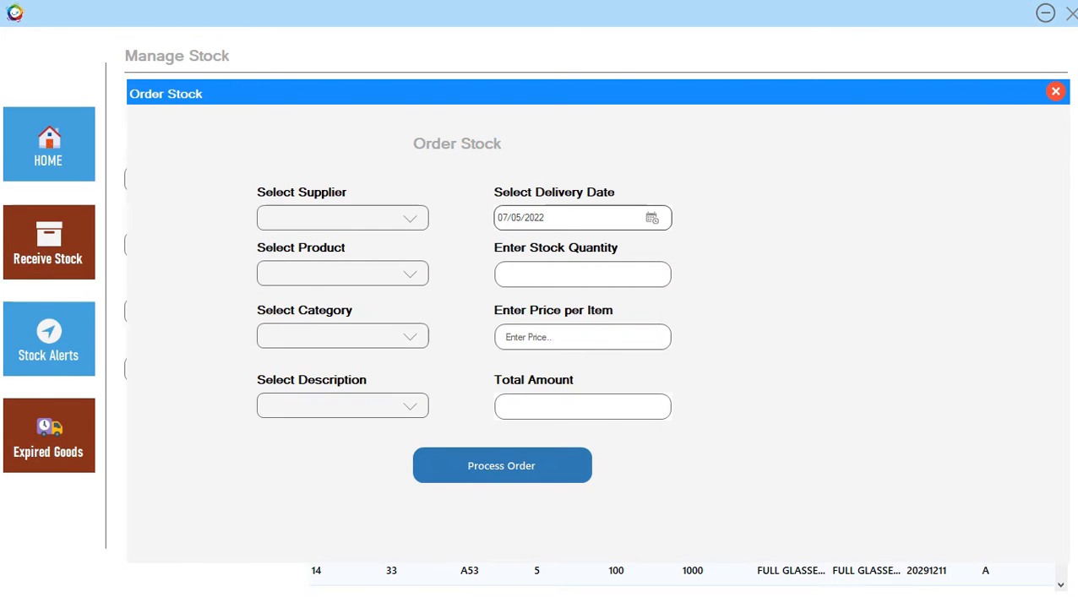
left_click(410, 219)
left_click(342, 259)
left_click(410, 274)
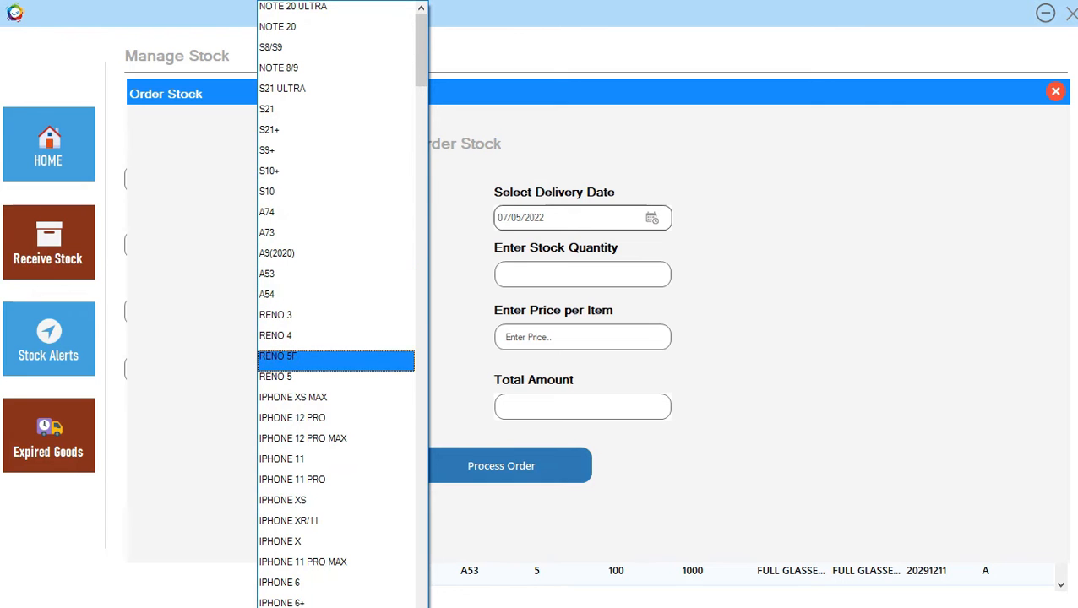
left_click(335, 218)
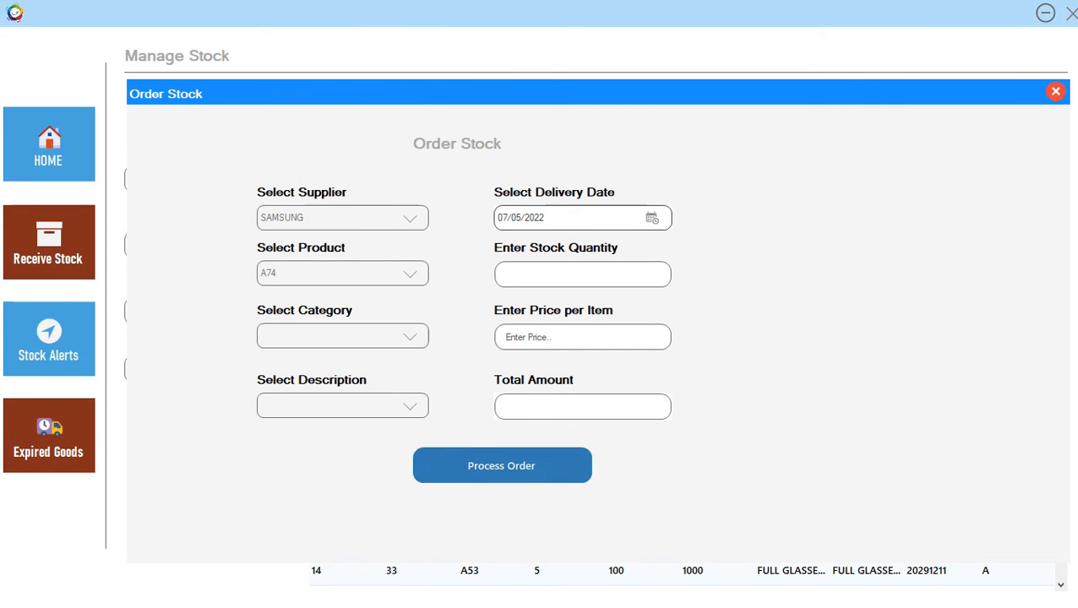
left_click(410, 337)
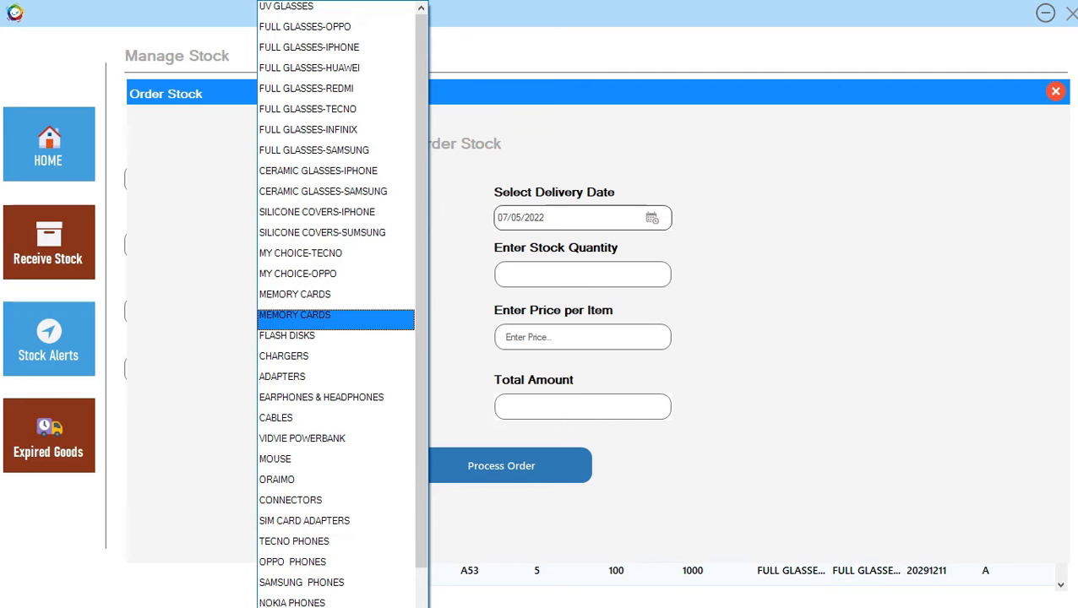
scroll(336, 304, "down", 2)
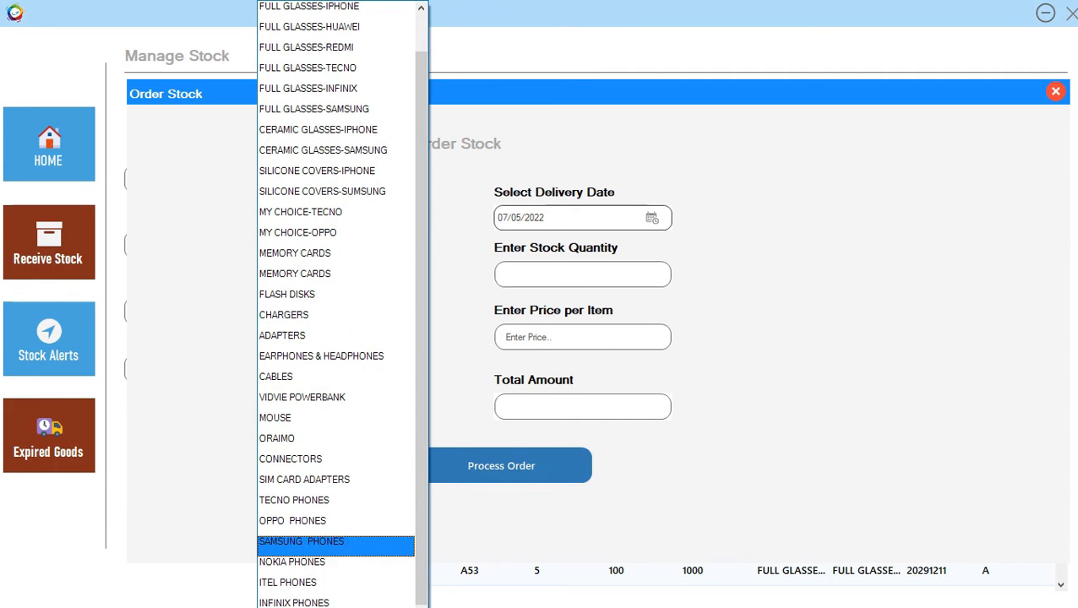
left_click(336, 545)
left_click(409, 407)
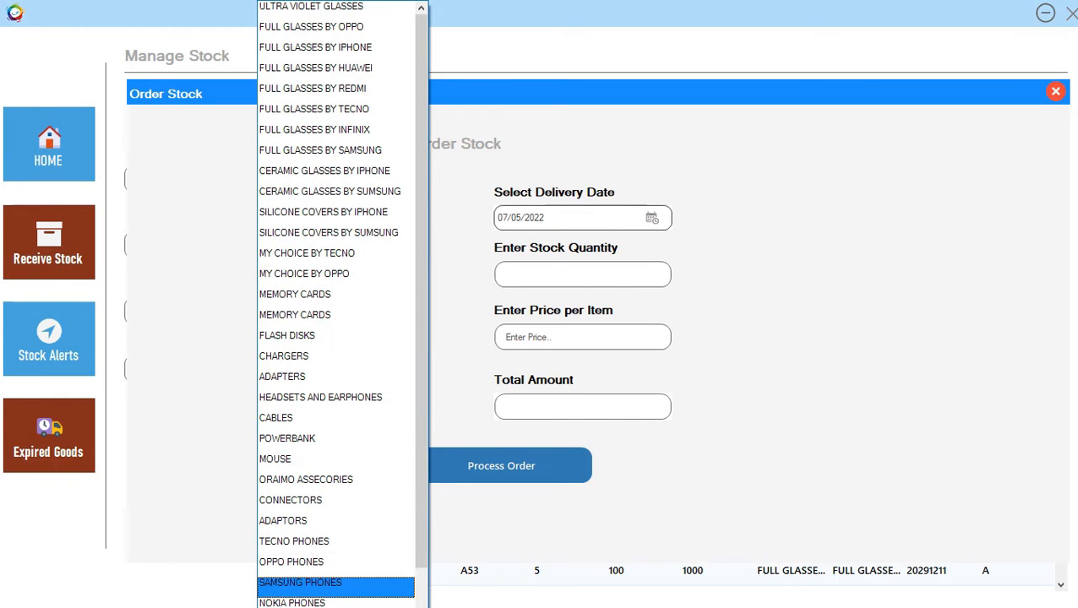
left_click(335, 582)
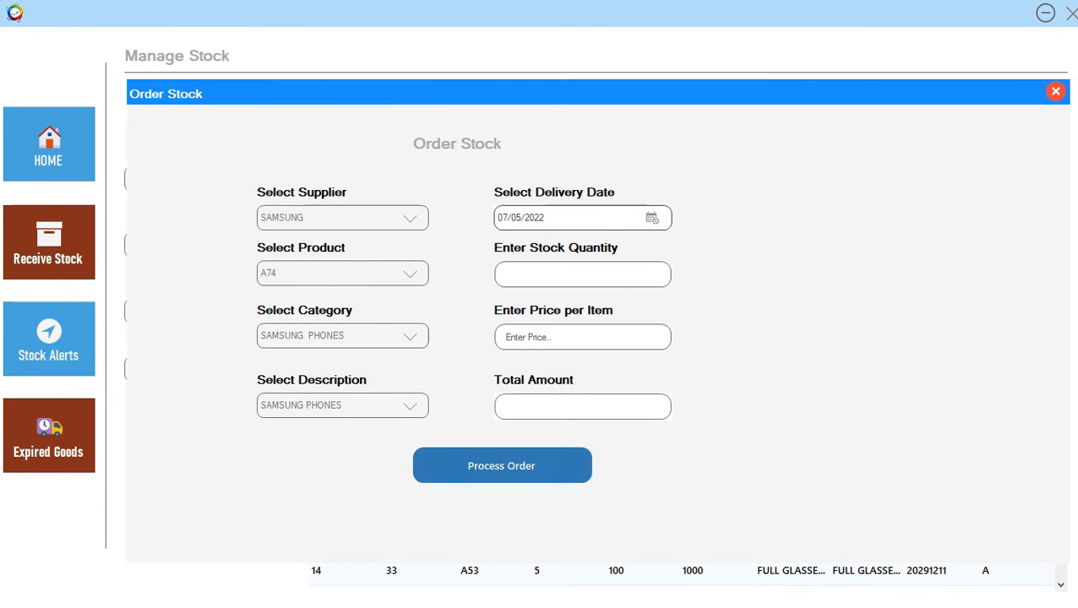
Set delivery to 07/21/2022, quantity 999 at 15000 each, and process the order.
left_click(652, 218)
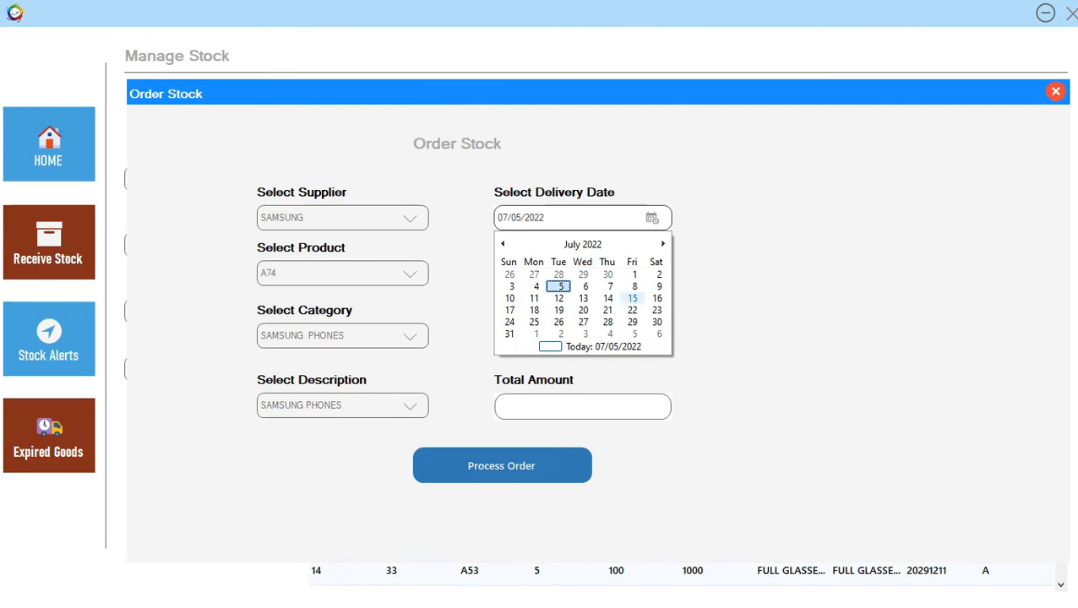
left_click(607, 310)
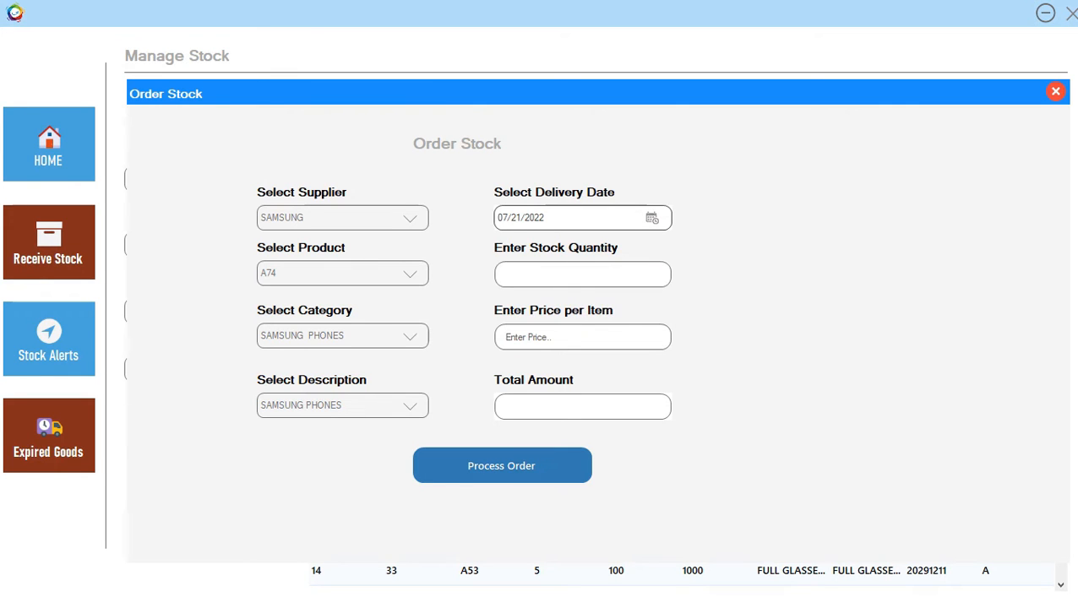
type("999")
left_click(507, 337)
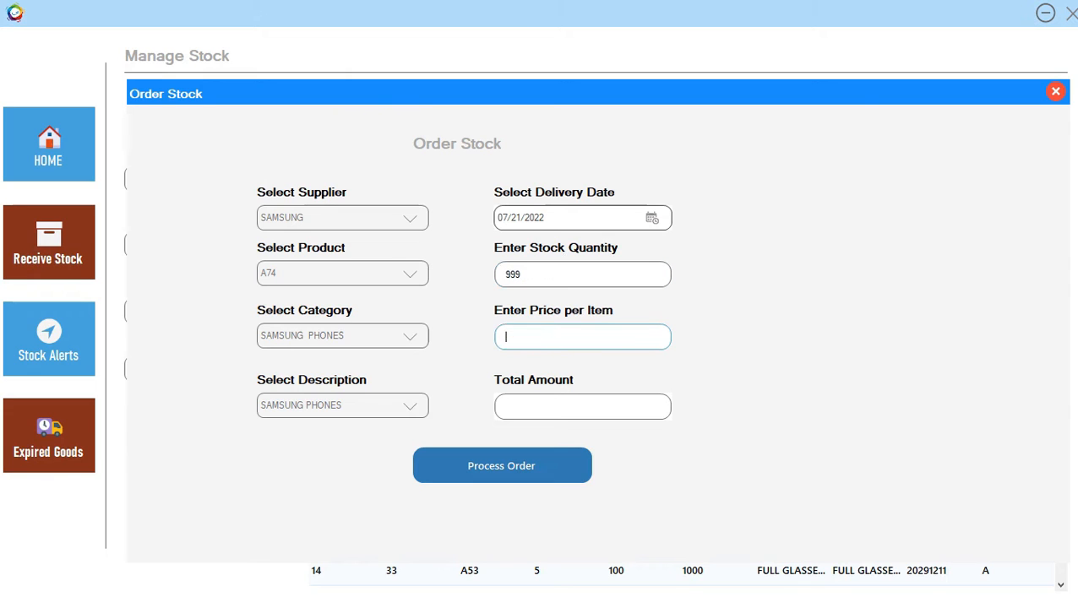
type("15000")
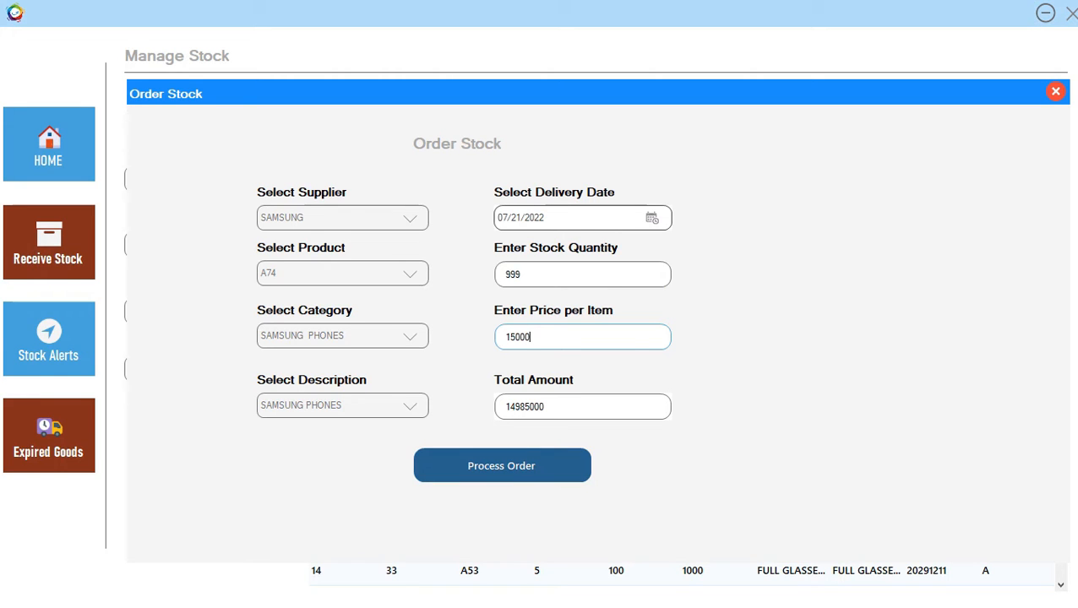
left_click(502, 466)
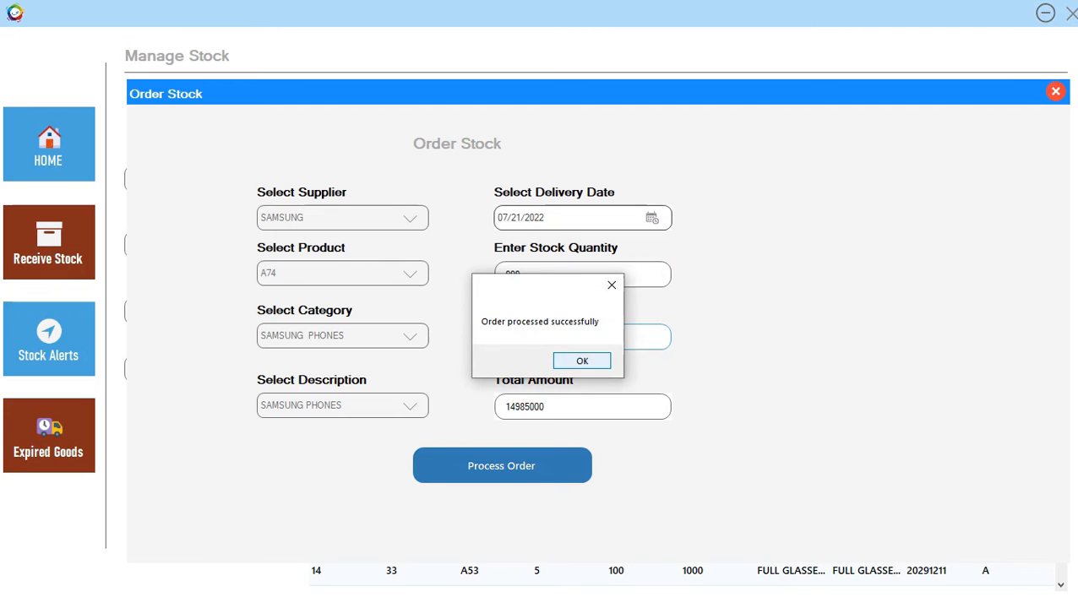
left_click(582, 361)
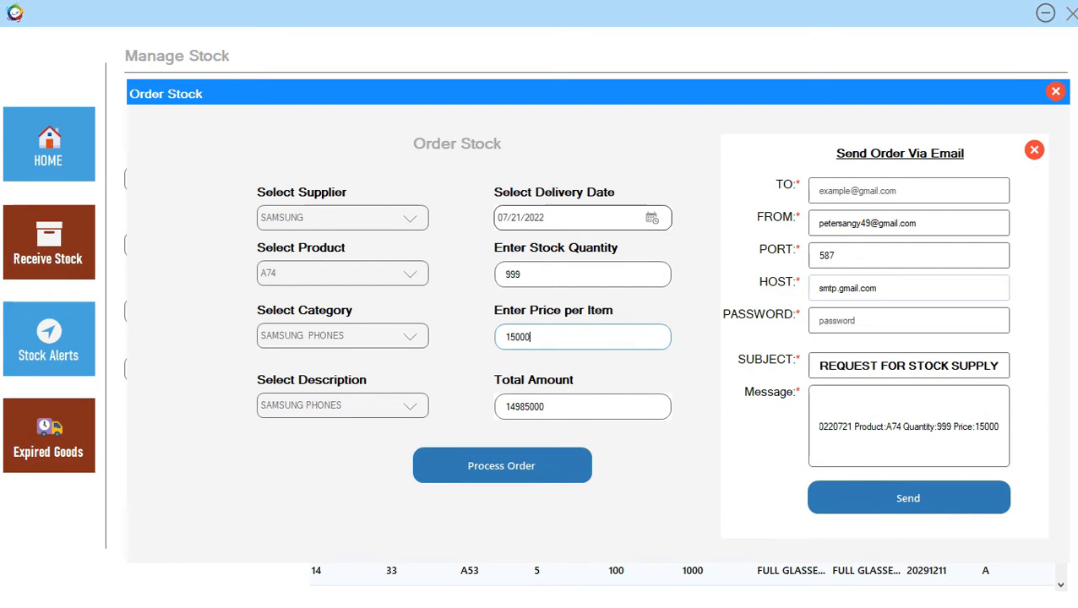
Close the Order Stock form and its email panel without sending the order email.
left_click(909, 191)
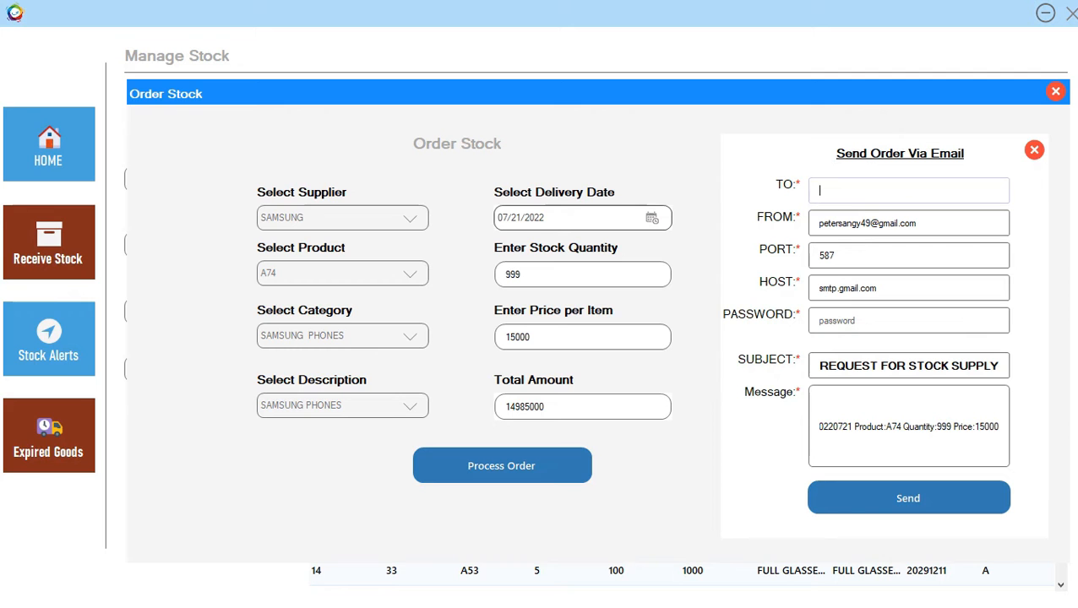
left_click(1056, 91)
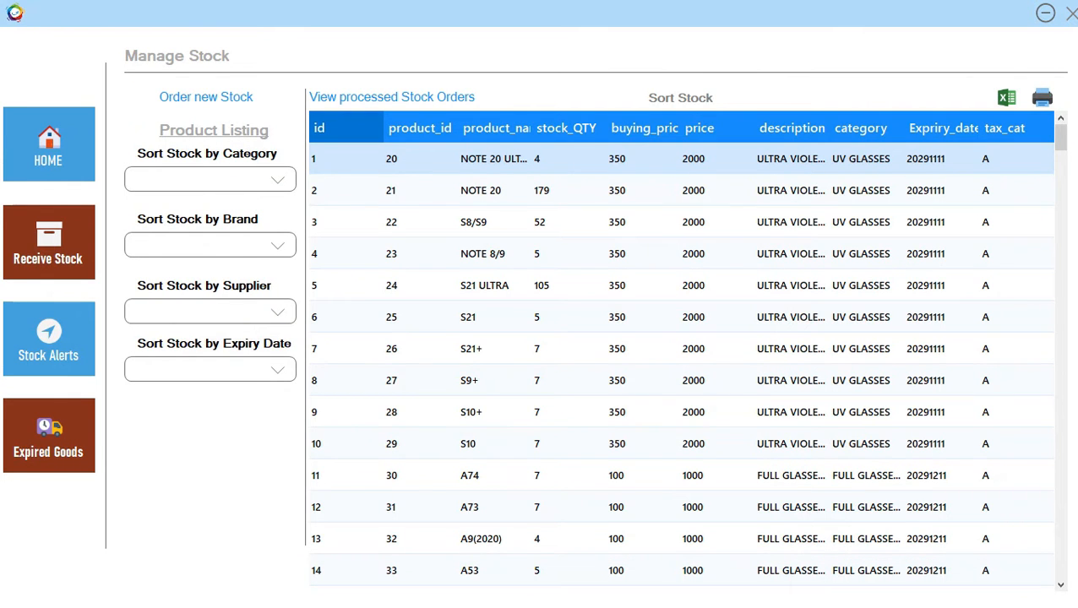
Return to Inventory, check the pending SAMSUNG A74 order in Stock Orders, then close the list.
left_click(1072, 14)
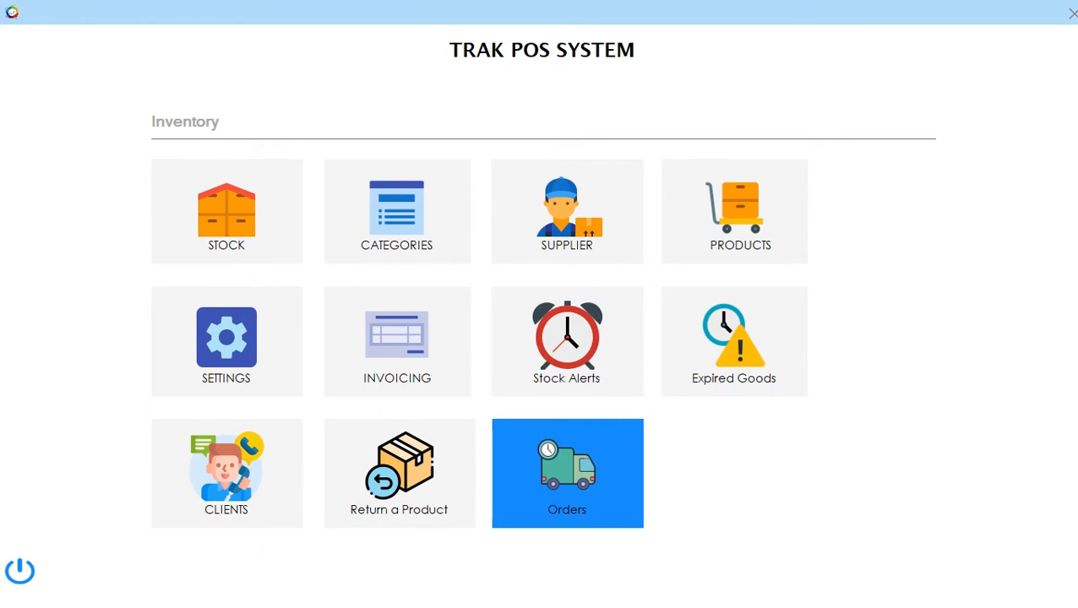
left_click(567, 473)
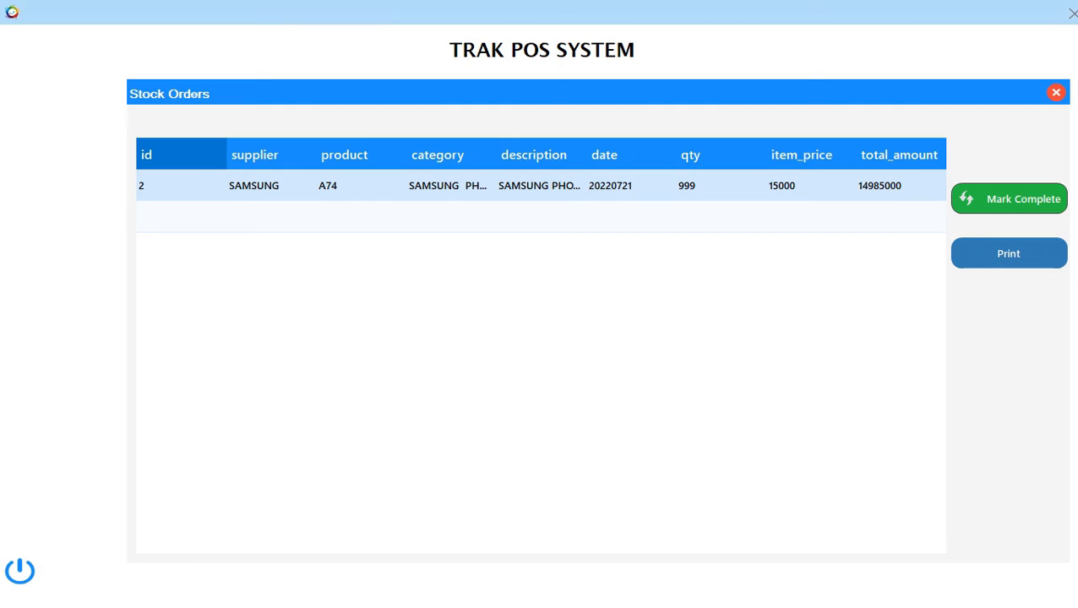
left_click(1056, 92)
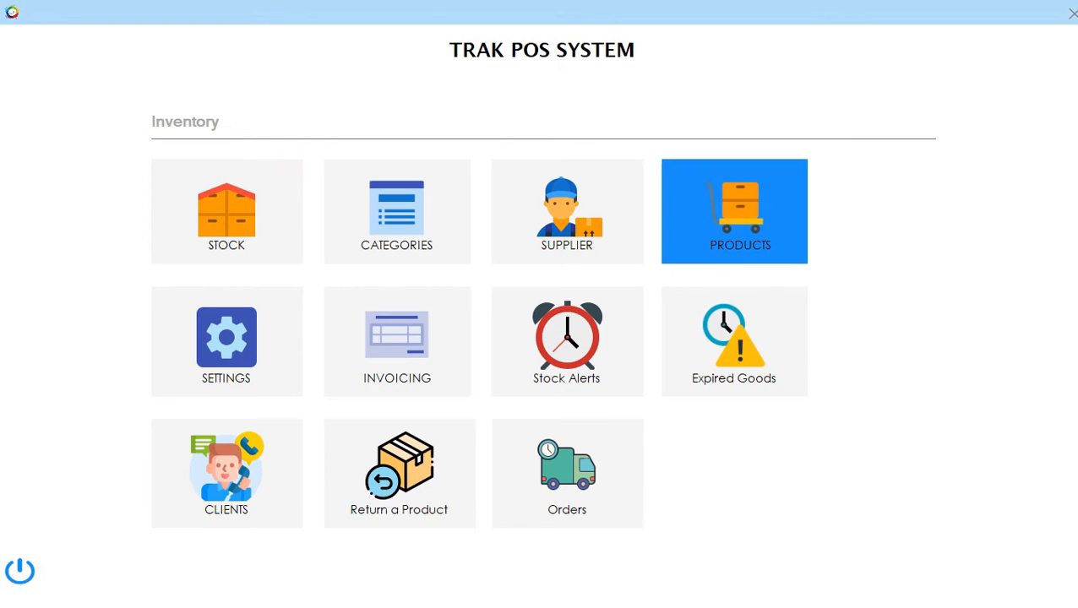
left_click(735, 211)
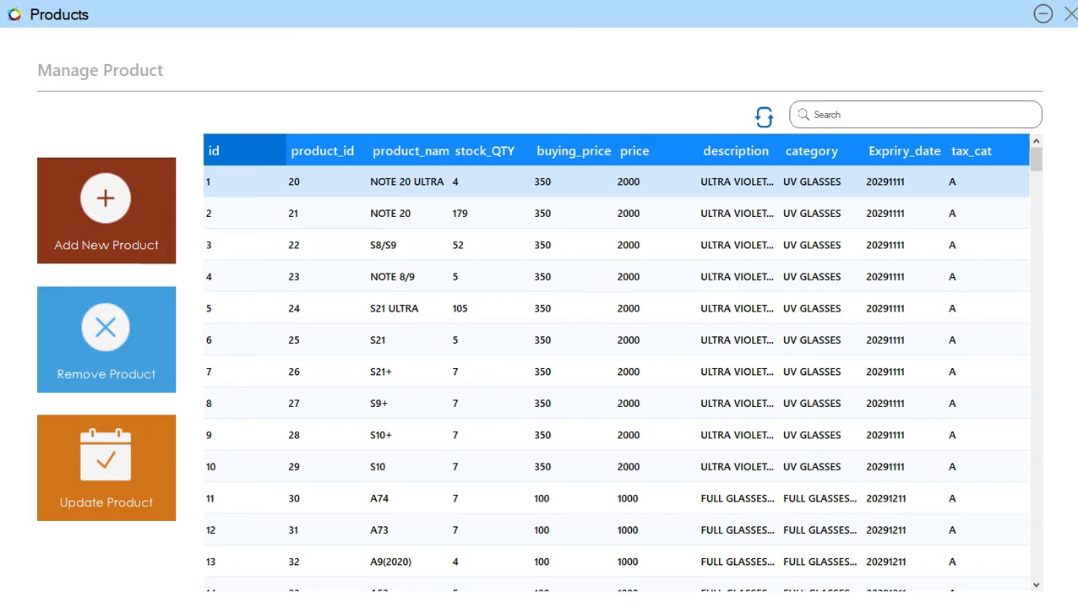
double_click(489, 499)
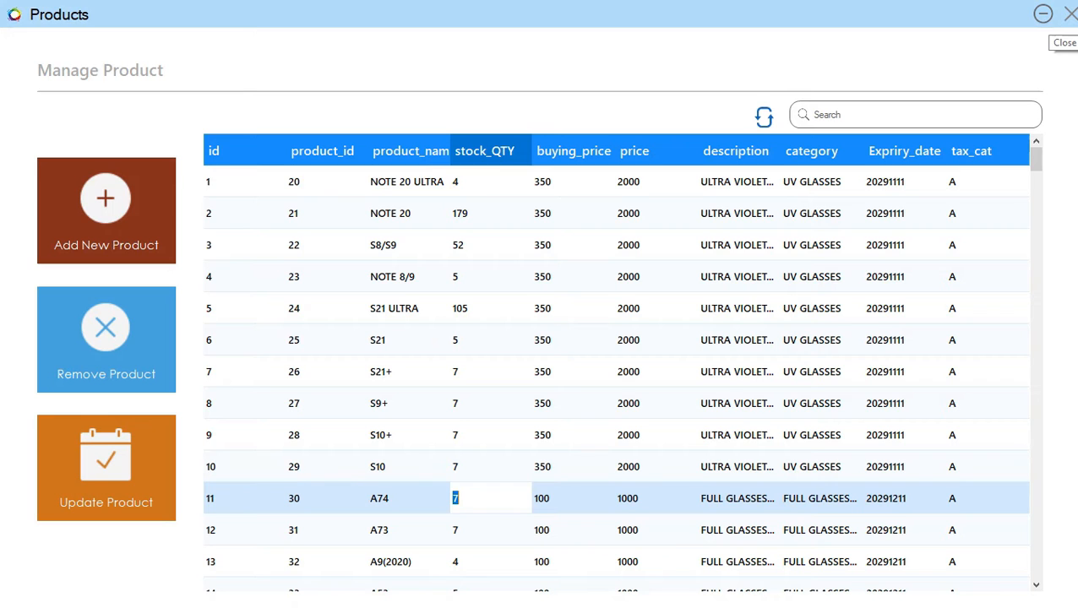
left_click(1070, 15)
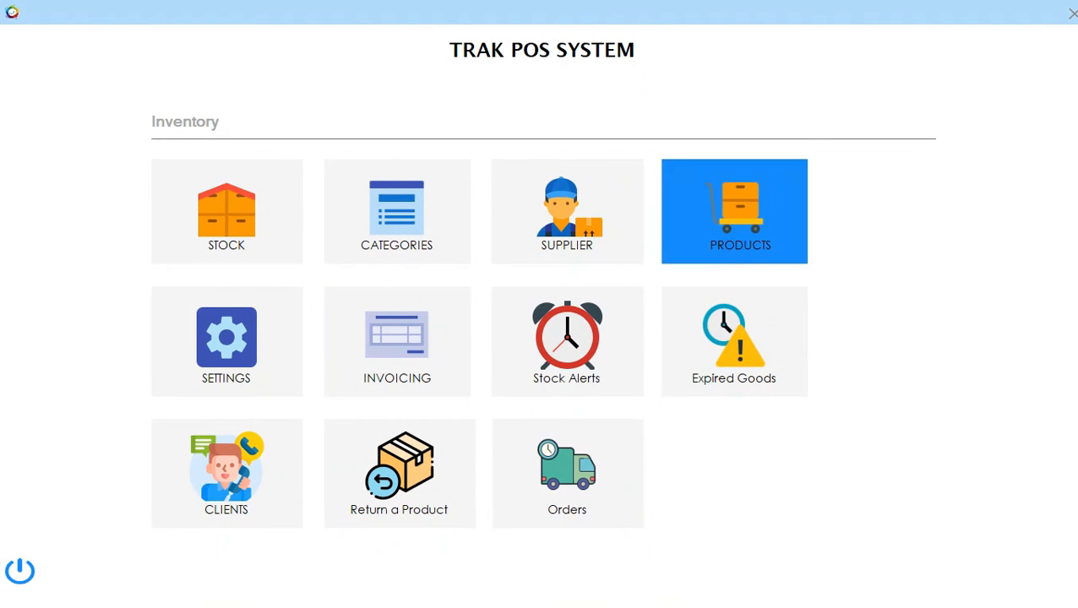
Mark the pending SAMSUNG A74 order complete, leaving the Stock Orders list empty.
left_click(567, 473)
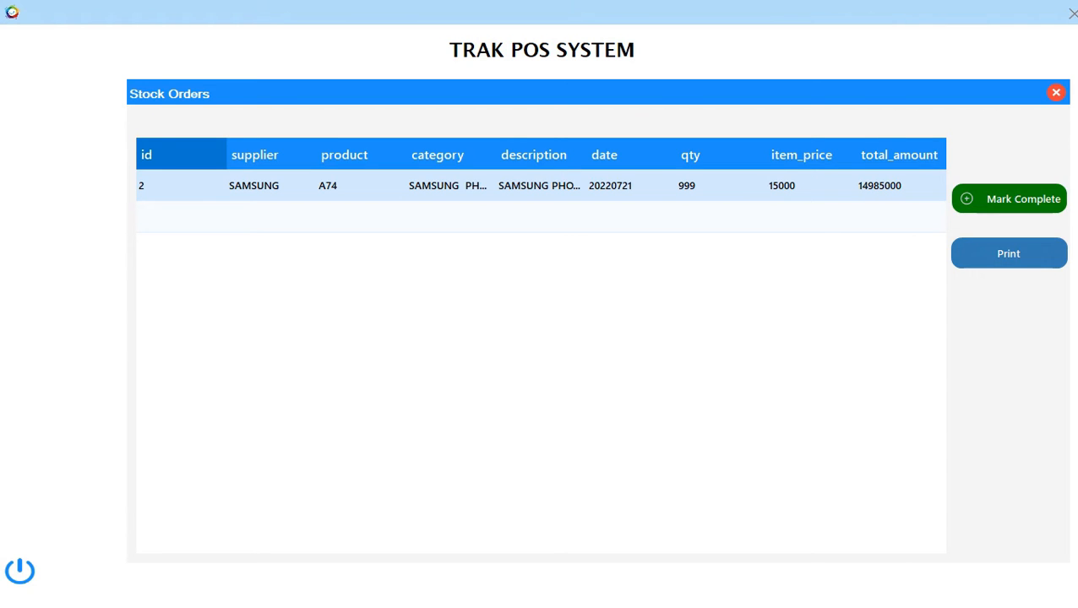
left_click(1009, 198)
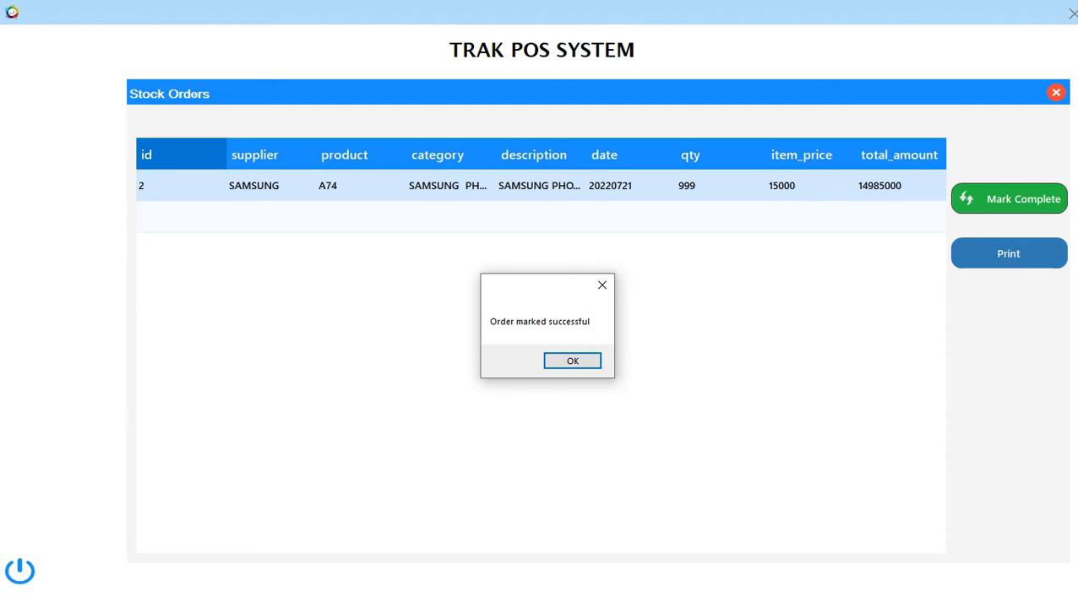
left_click(573, 361)
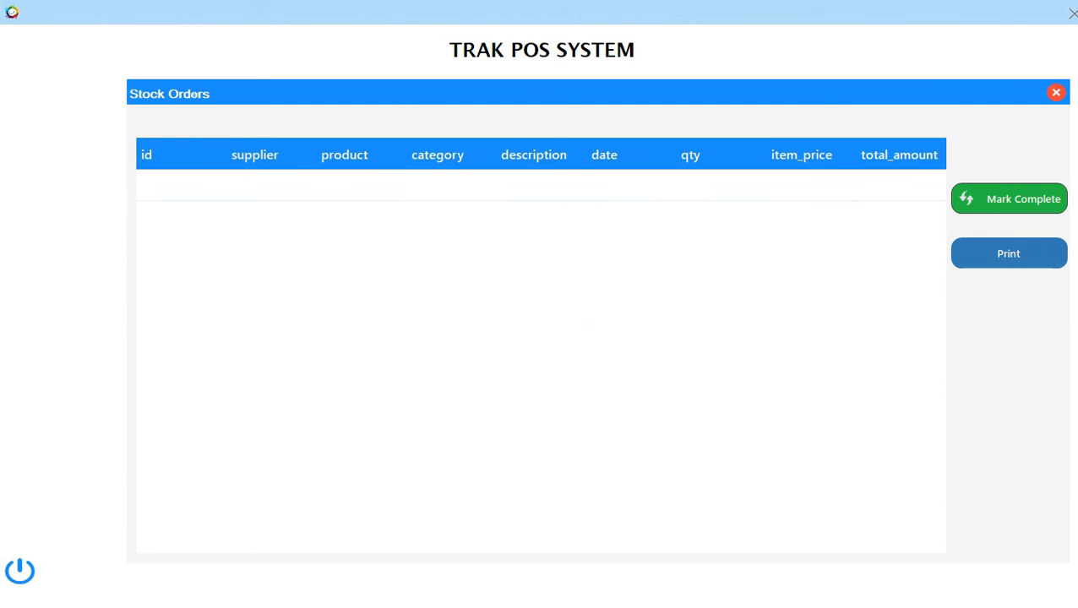
left_click(1056, 93)
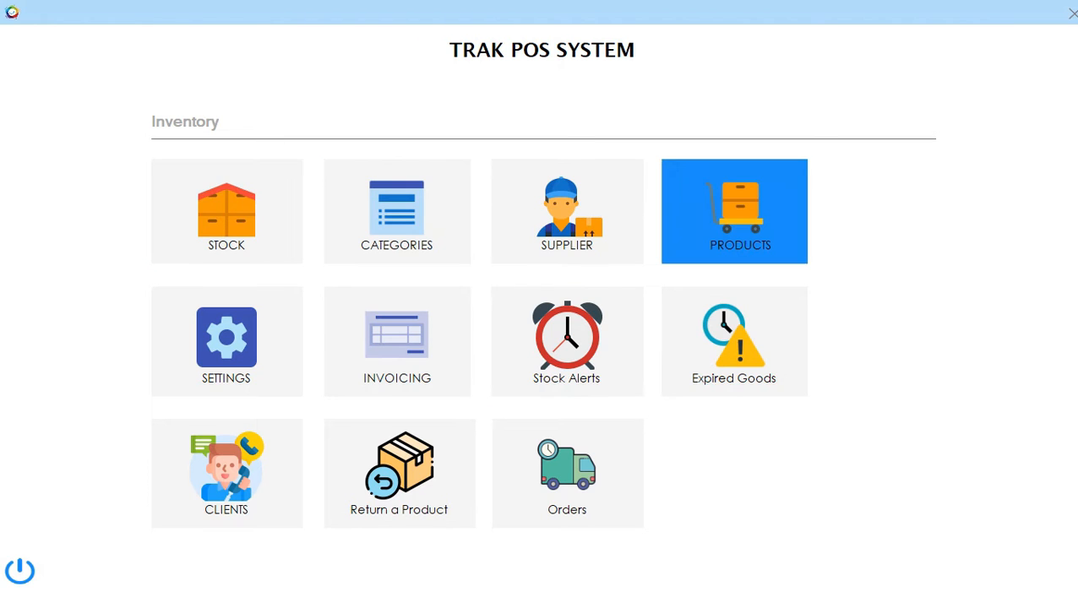
left_click(734, 211)
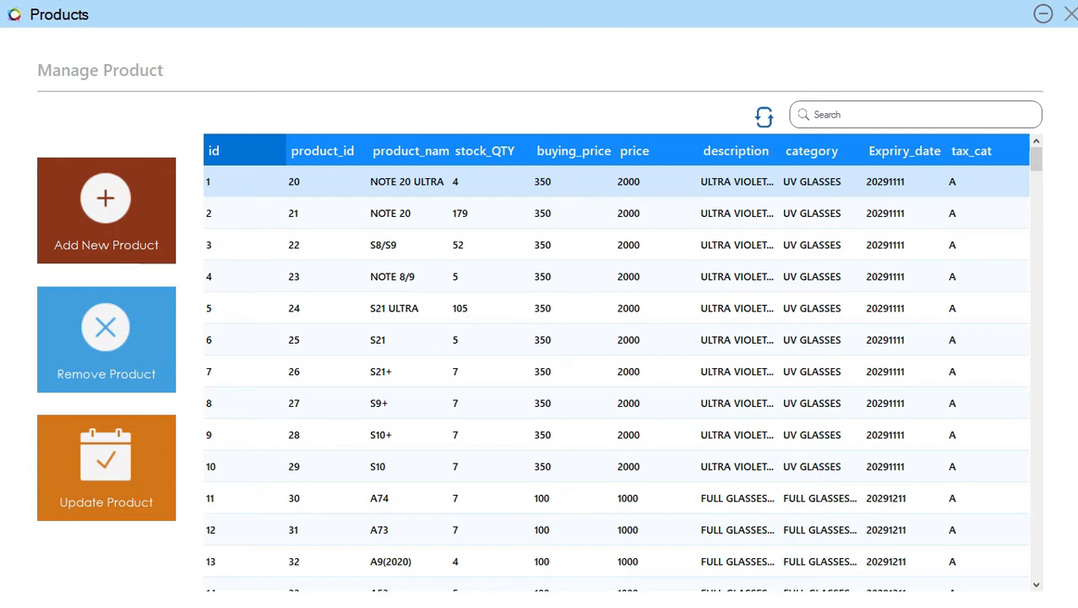
scroll(617, 363, "down", 1)
scroll(617, 363, "up", 1)
scroll(617, 376, "down", 2)
scroll(617, 376, "down", 2)
scroll(617, 376, "down", 3)
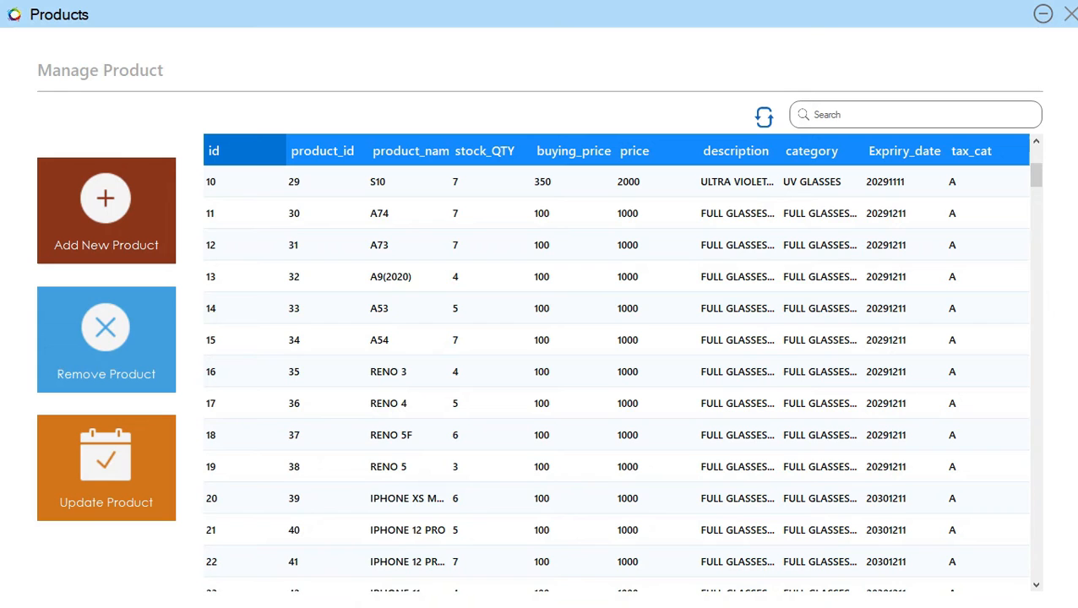
left_click(764, 118)
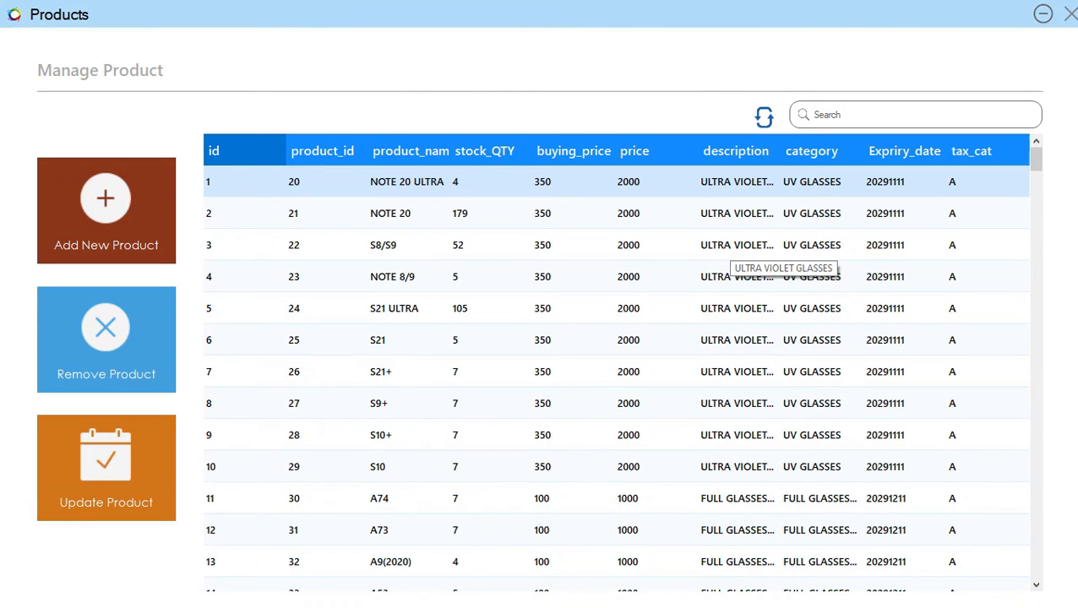
scroll(786, 277, "down", 6)
scroll(617, 372, "down", 9)
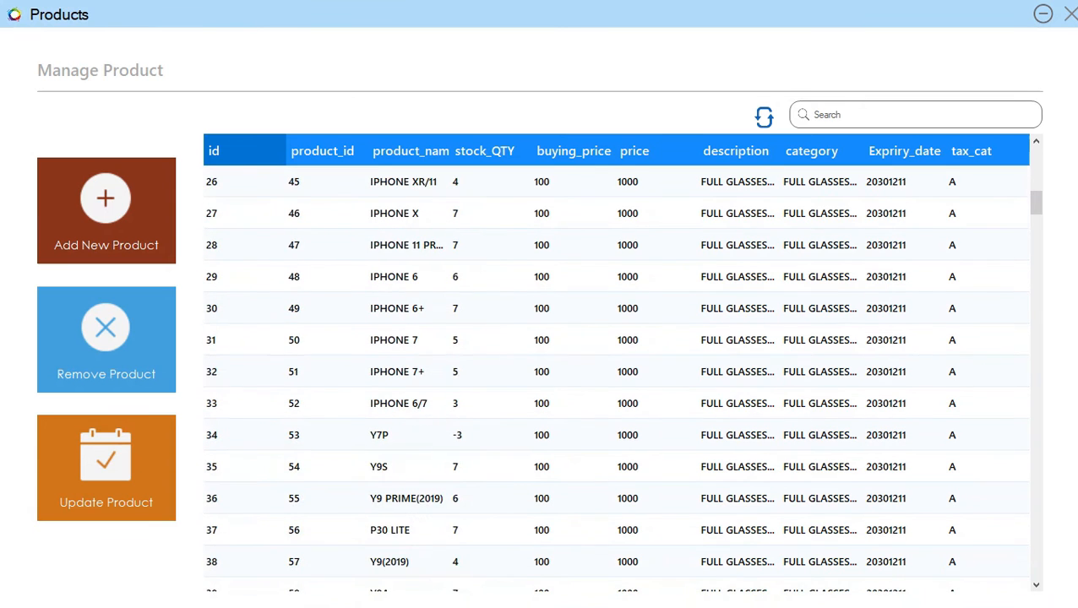
scroll(617, 372, "down", 20)
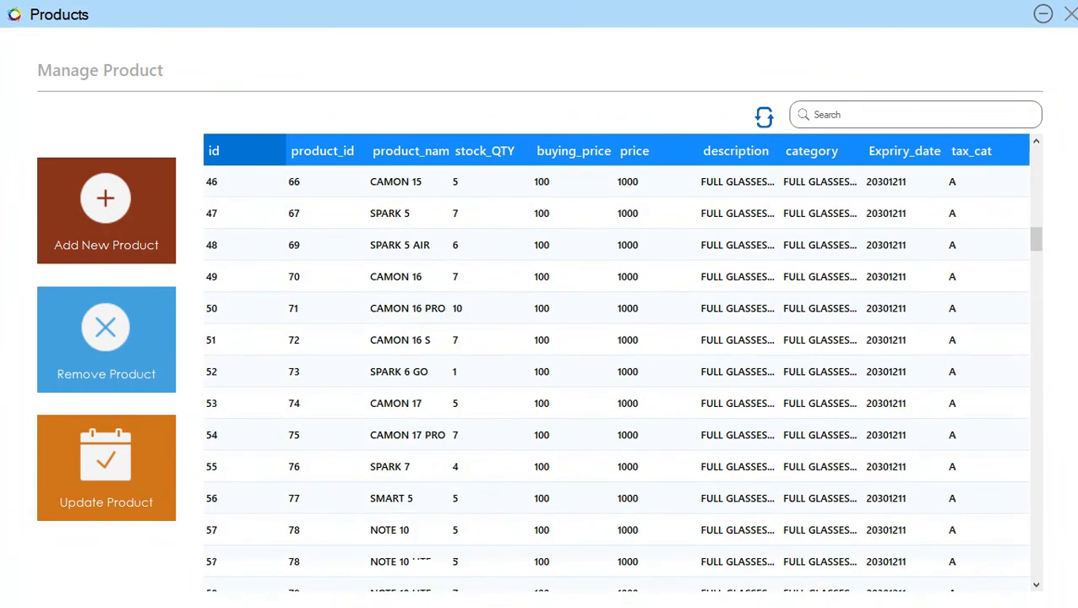
scroll(617, 372, "down", 20)
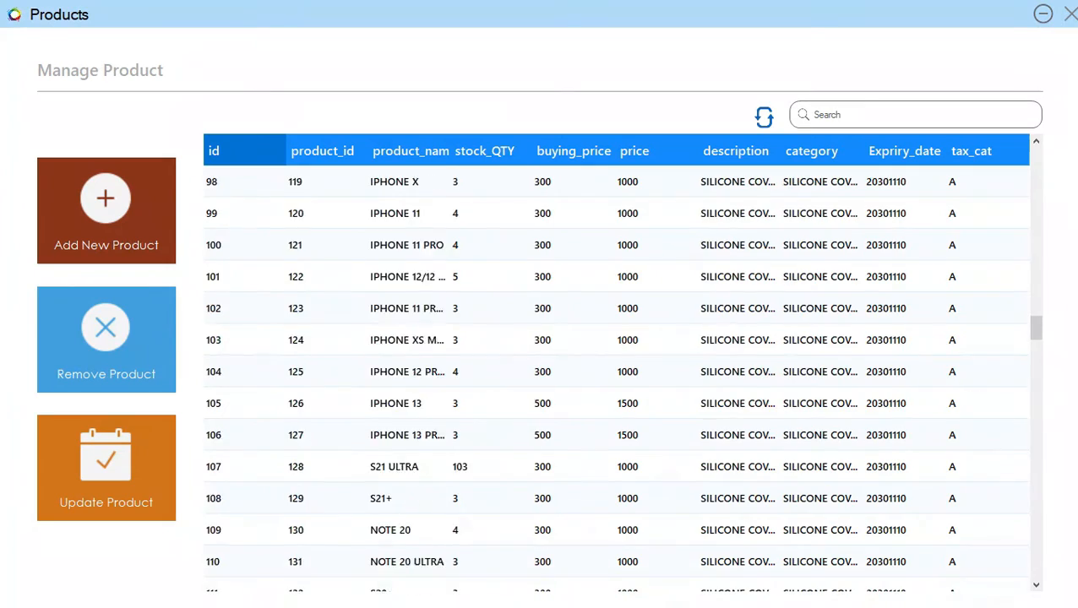
scroll(299, 562, "down", 20)
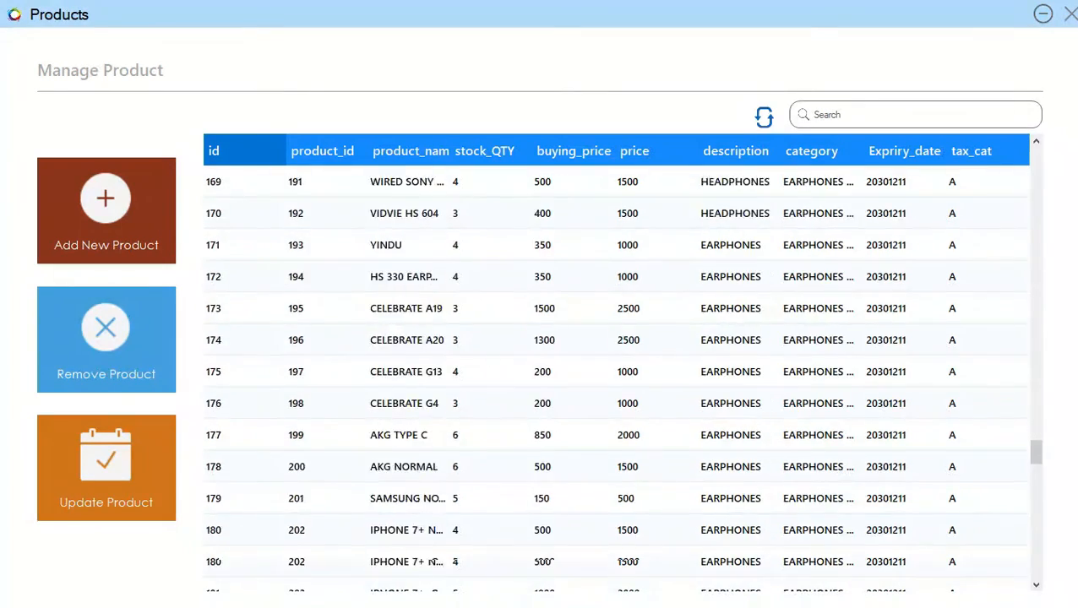
scroll(298, 561, "down", 20)
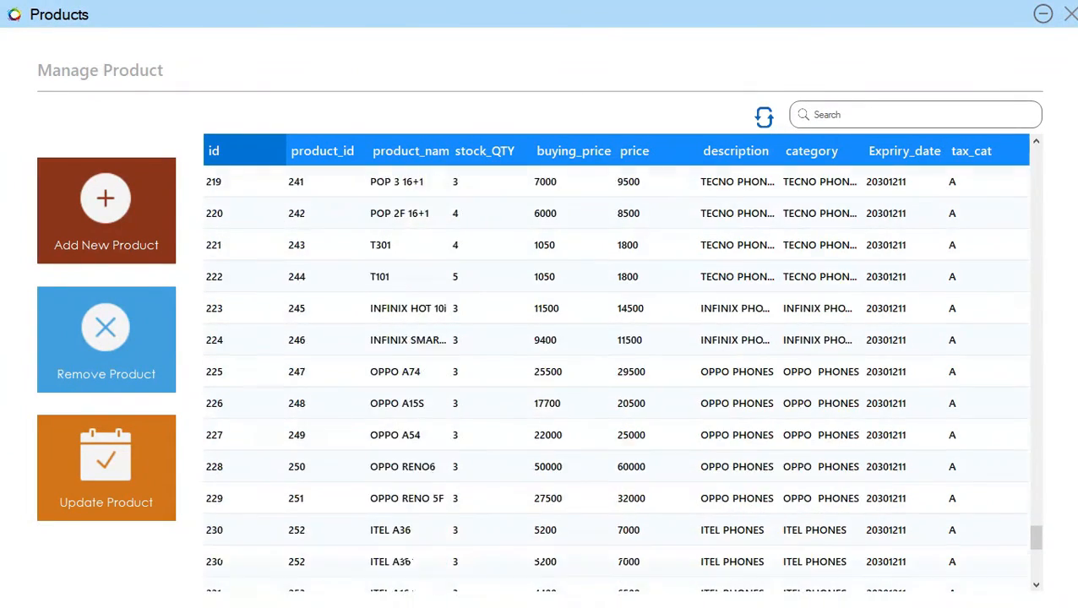
scroll(617, 371, "down", 8)
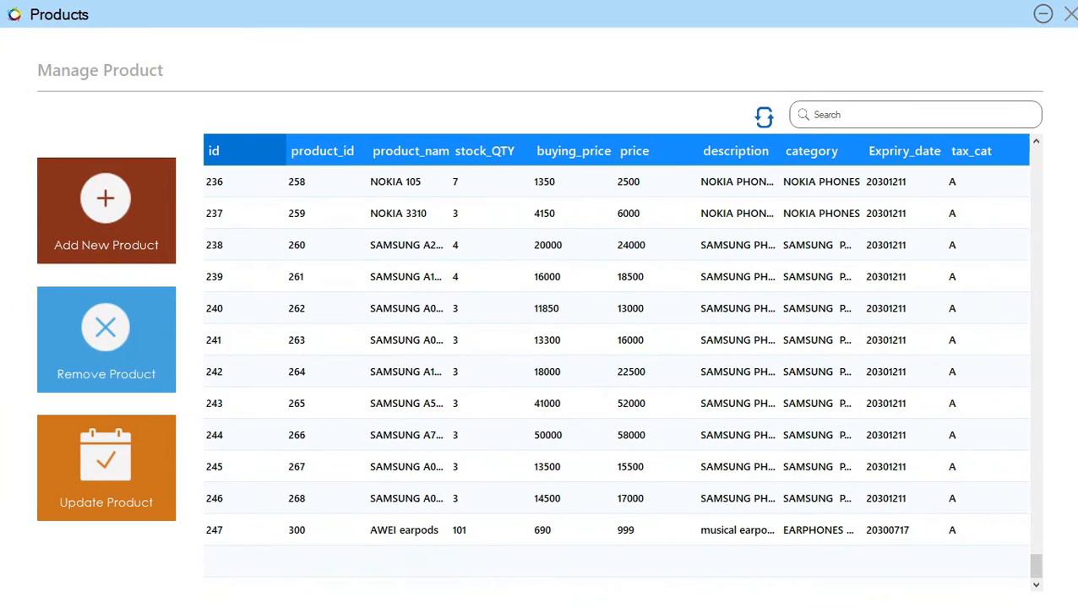
scroll(617, 372, "up", 20)
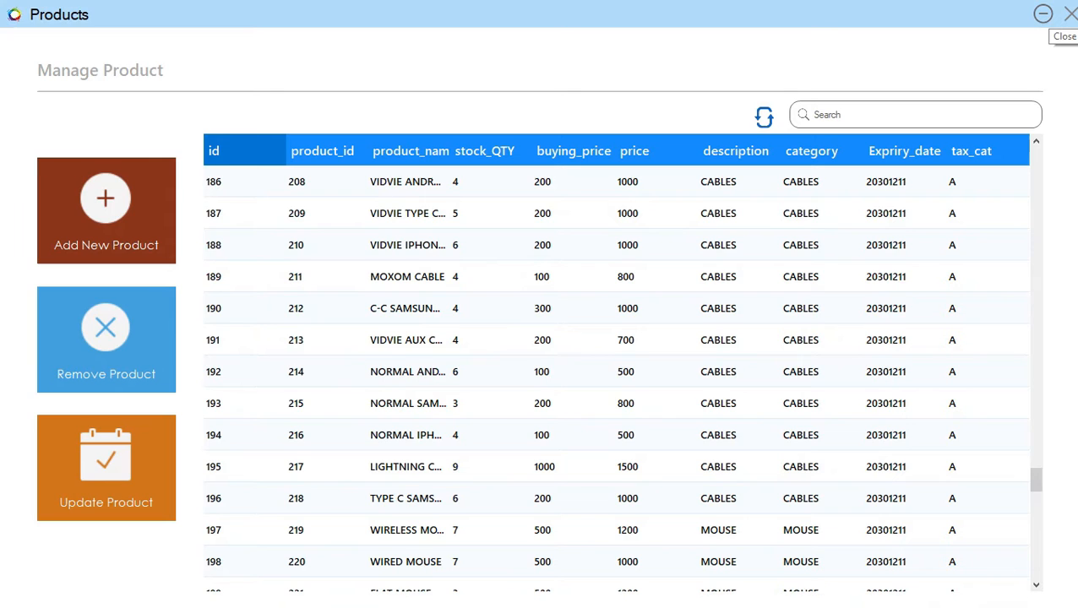
left_click(1070, 14)
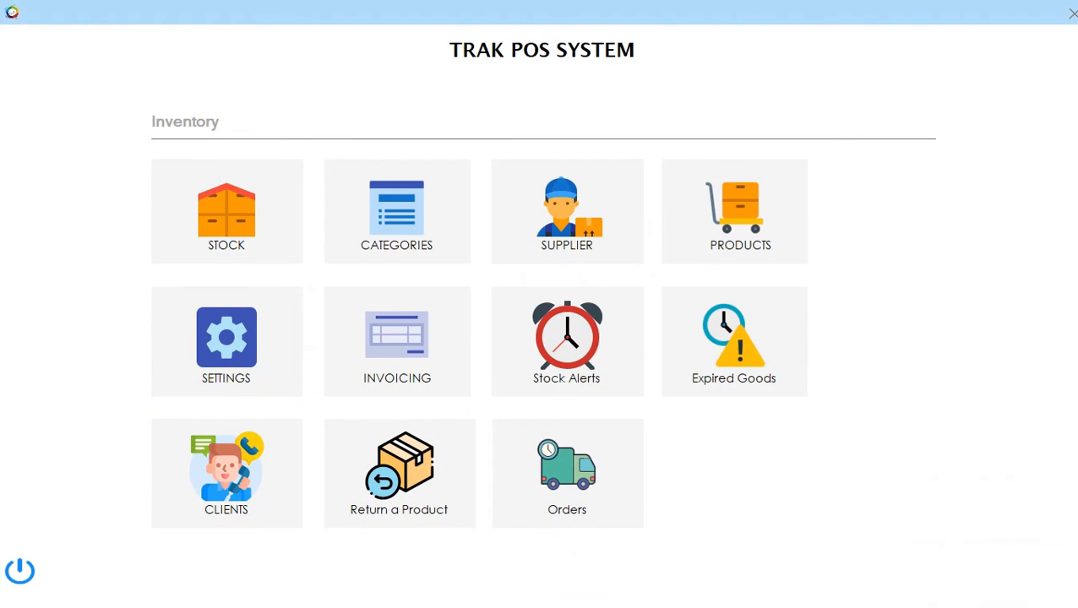
Open Update Product from Products and scroll through the stock table to review quantities.
left_click(1071, 14)
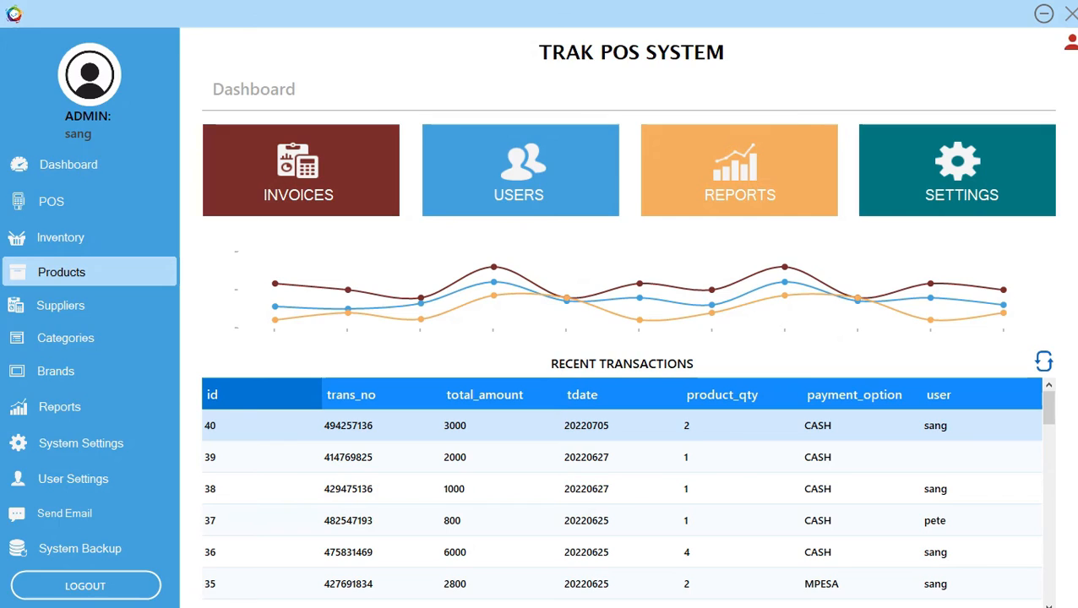
left_click(62, 272)
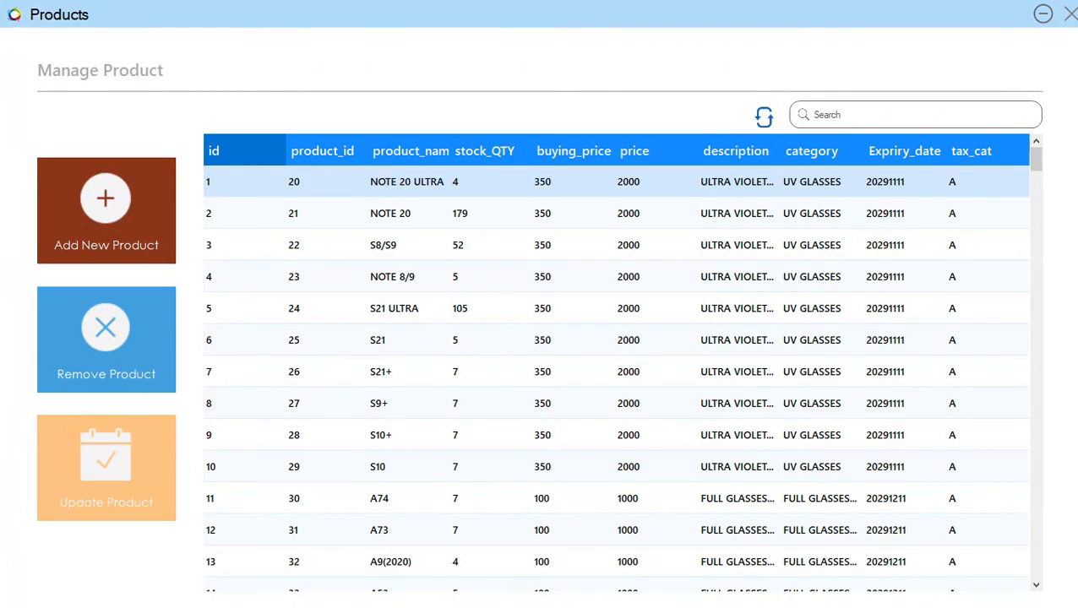
left_click(105, 468)
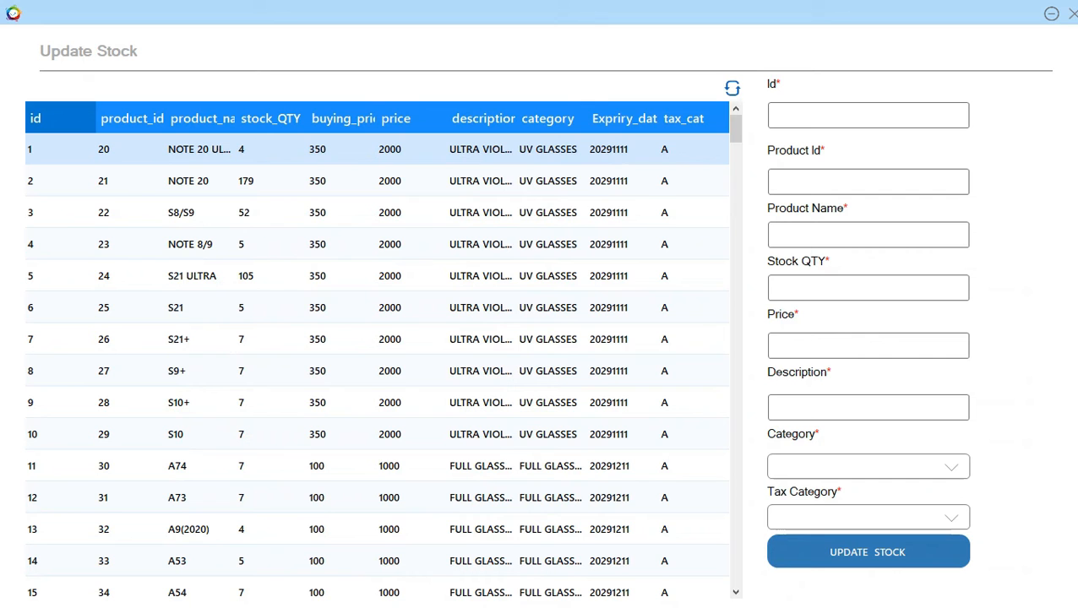
scroll(377, 372, "down", 4)
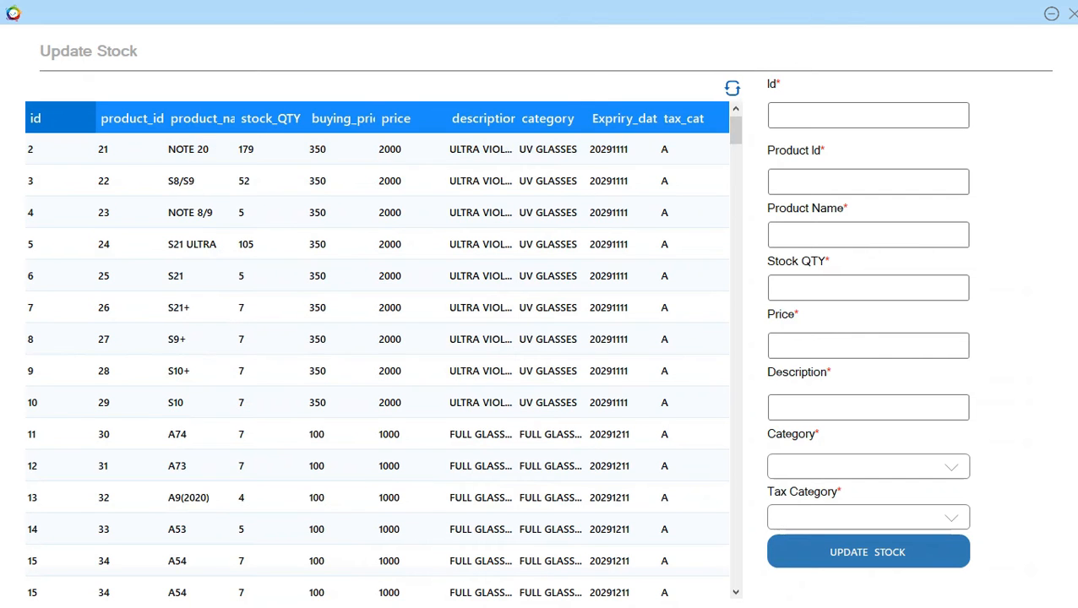
scroll(377, 372, "down", 5)
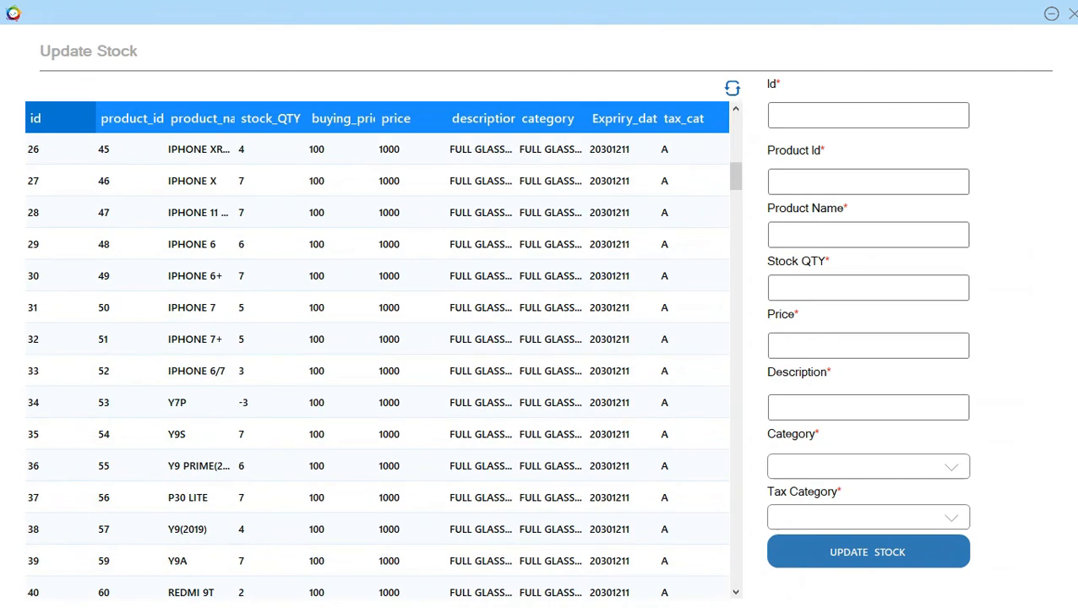
scroll(377, 372, "down", 4)
scroll(377, 372, "down", 6)
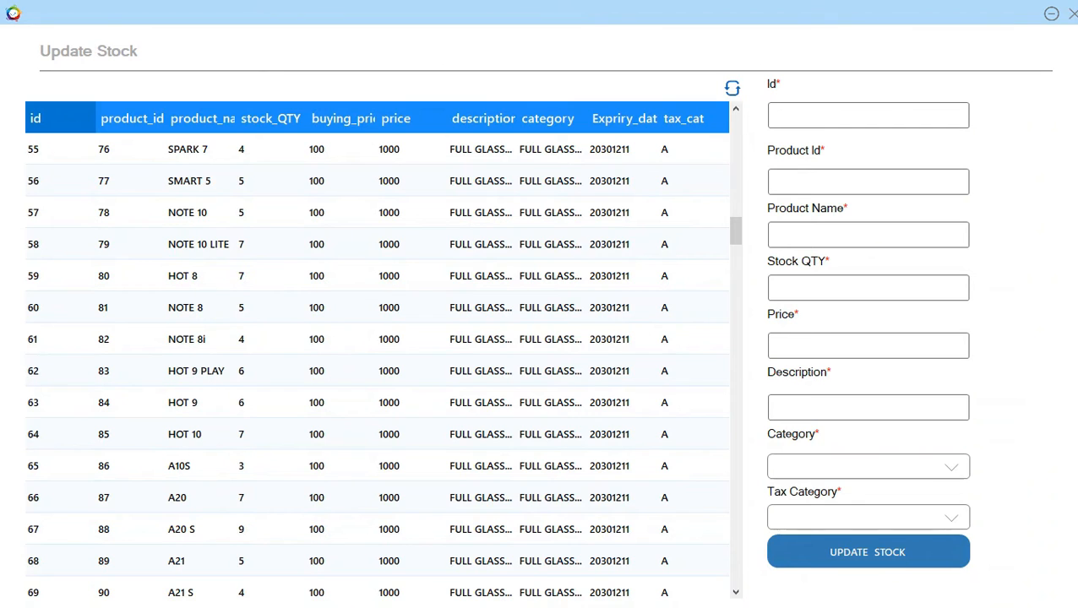
scroll(377, 372, "down", 4)
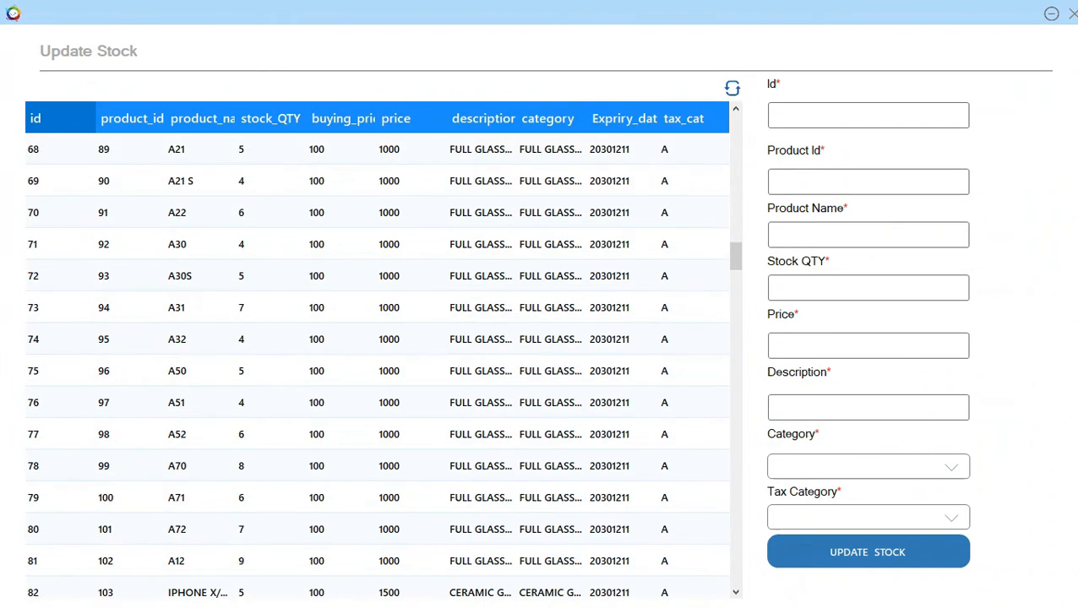
scroll(377, 372, "down", 8)
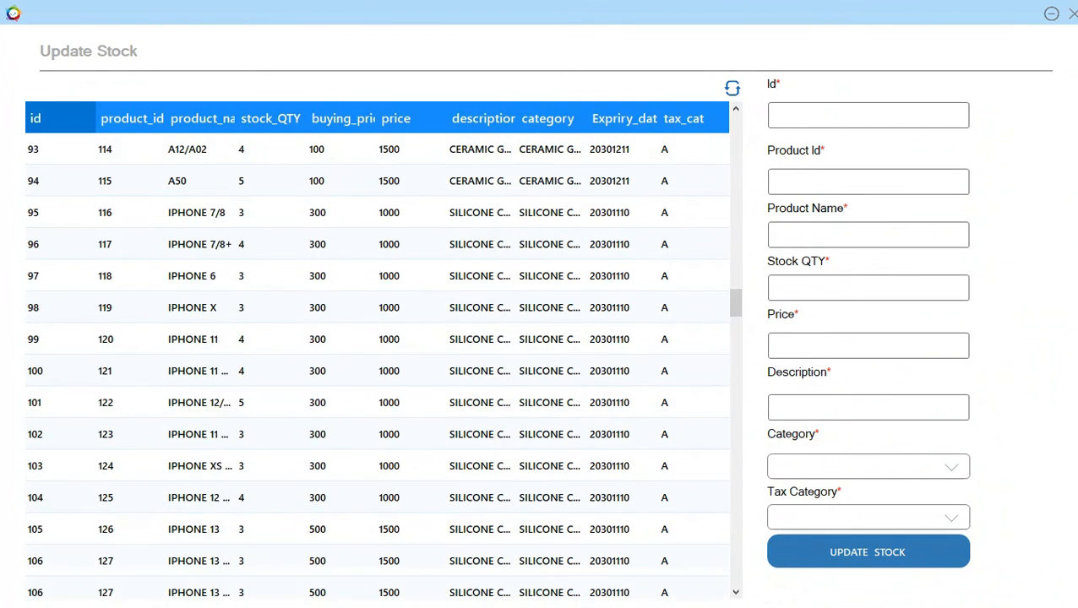
scroll(377, 372, "down", 12)
scroll(377, 372, "down", 13)
scroll(377, 372, "down", 20)
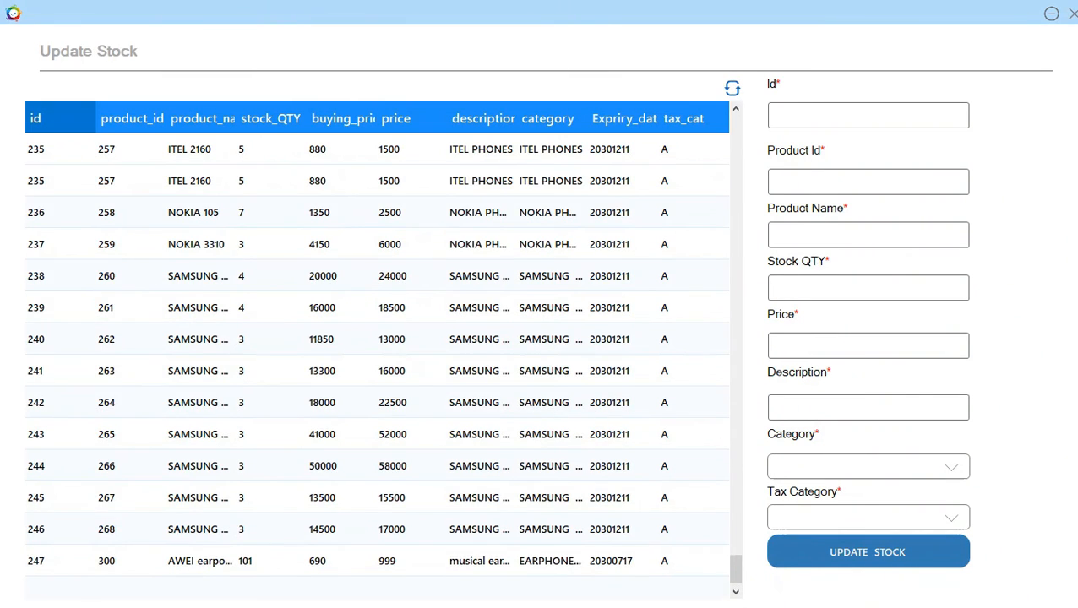
scroll(376, 372, "up", 20)
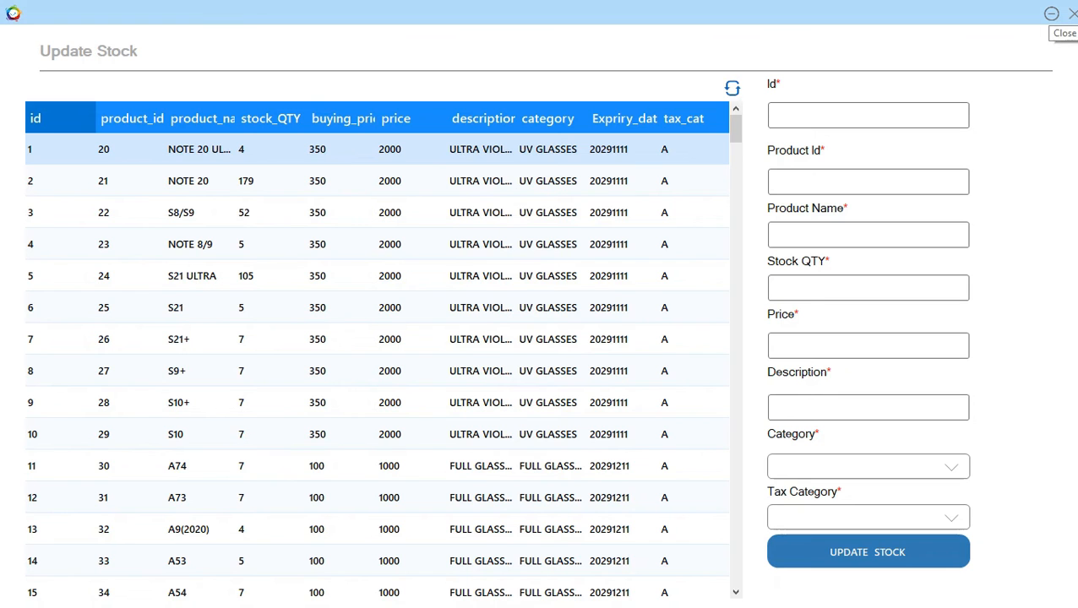
left_click(1071, 15)
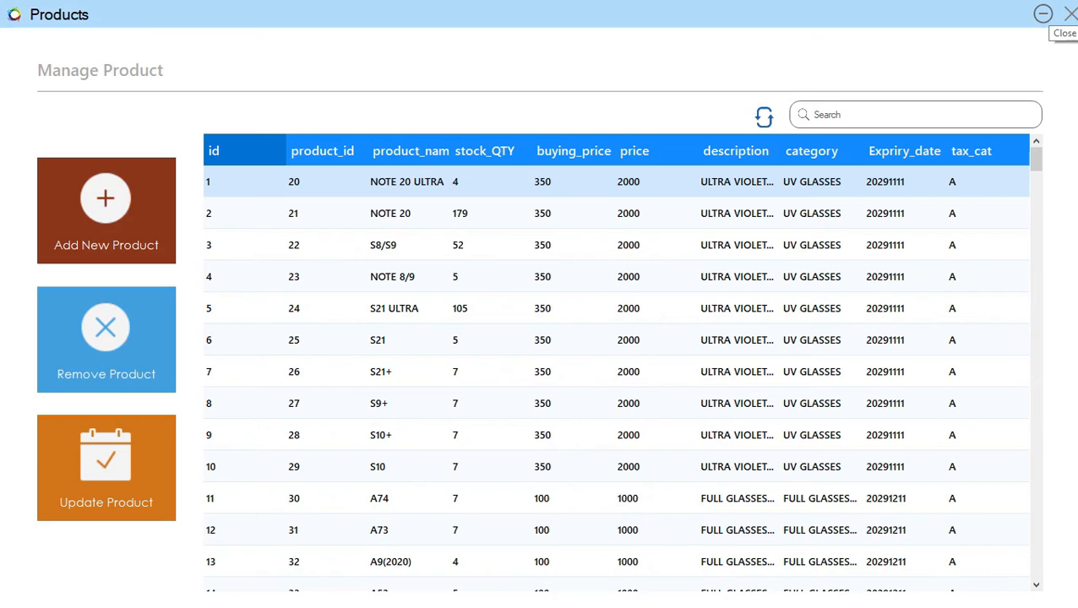
Scroll the 247-entry Manage Product table down to AWEI earpods, then close it.
scroll(617, 372, "down", 6)
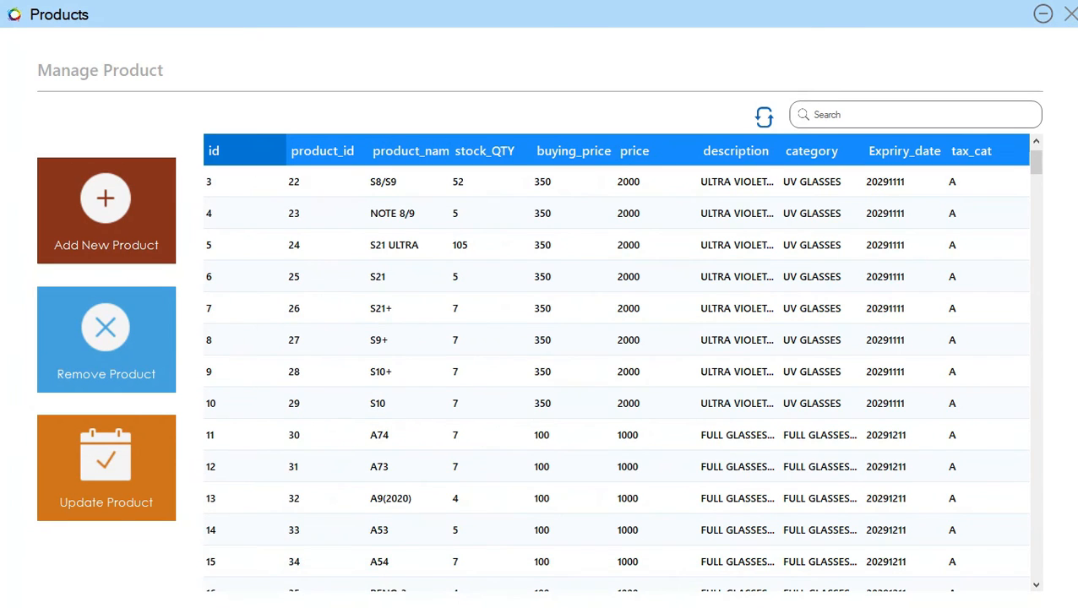
scroll(617, 372, "down", 6)
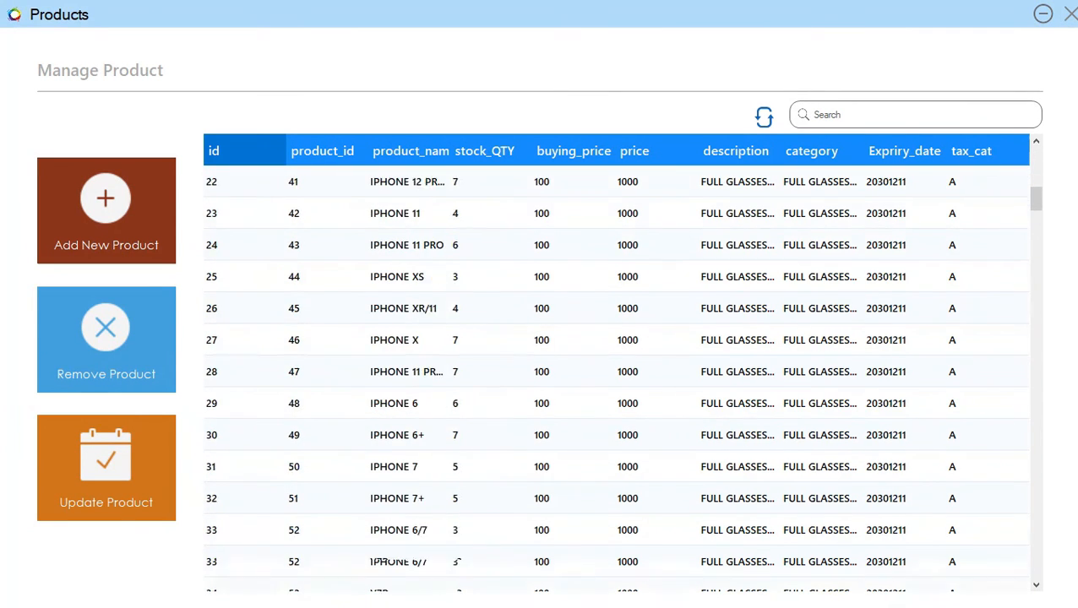
scroll(617, 372, "down", 8)
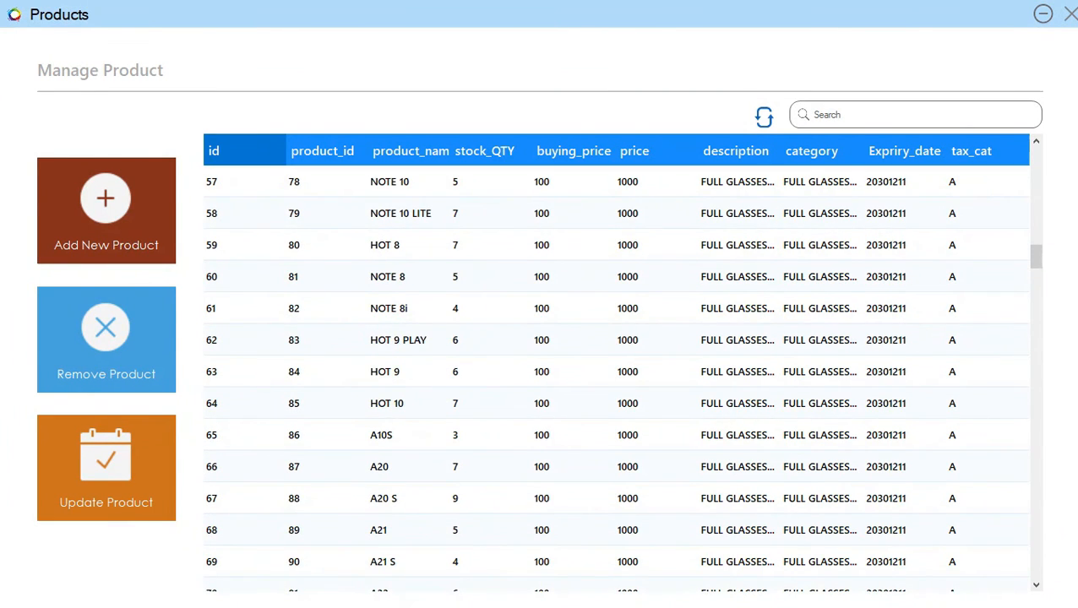
scroll(616, 372, "down", 5)
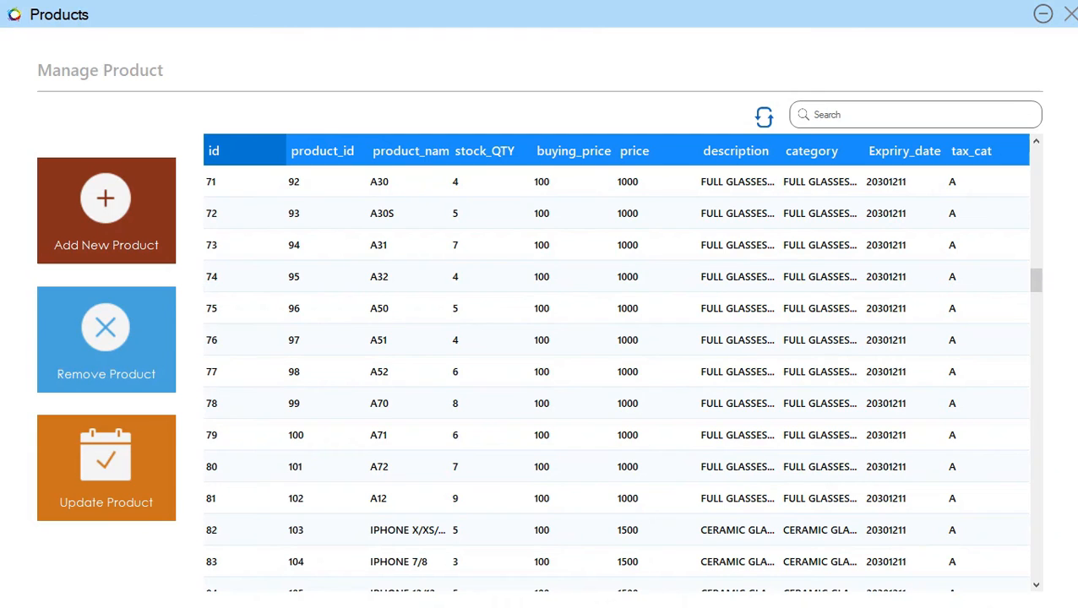
scroll(617, 372, "down", 4)
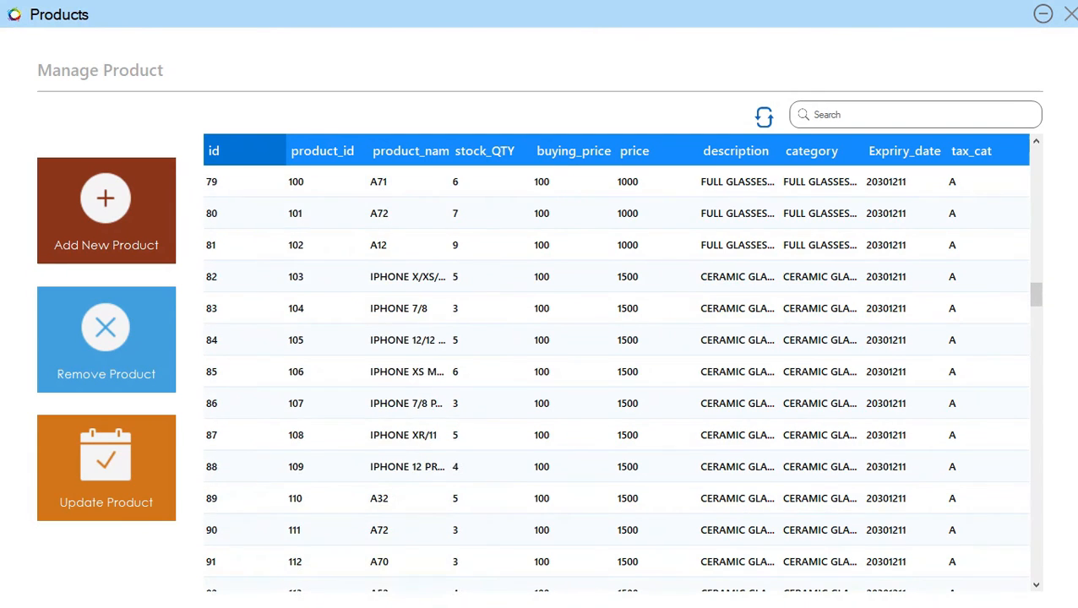
scroll(617, 372, "down", 12)
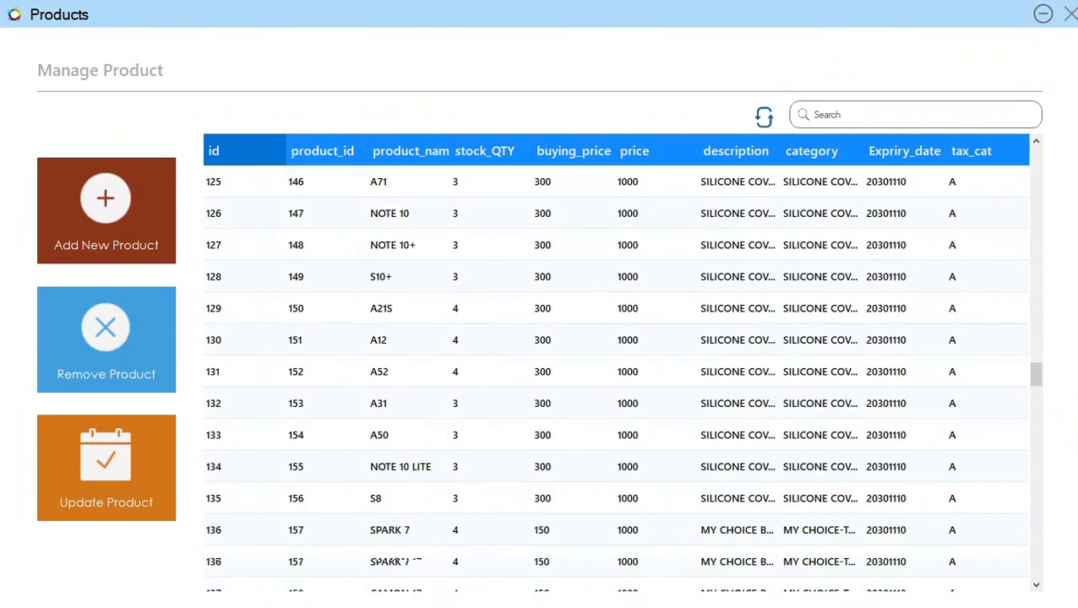
scroll(617, 372, "down", 9)
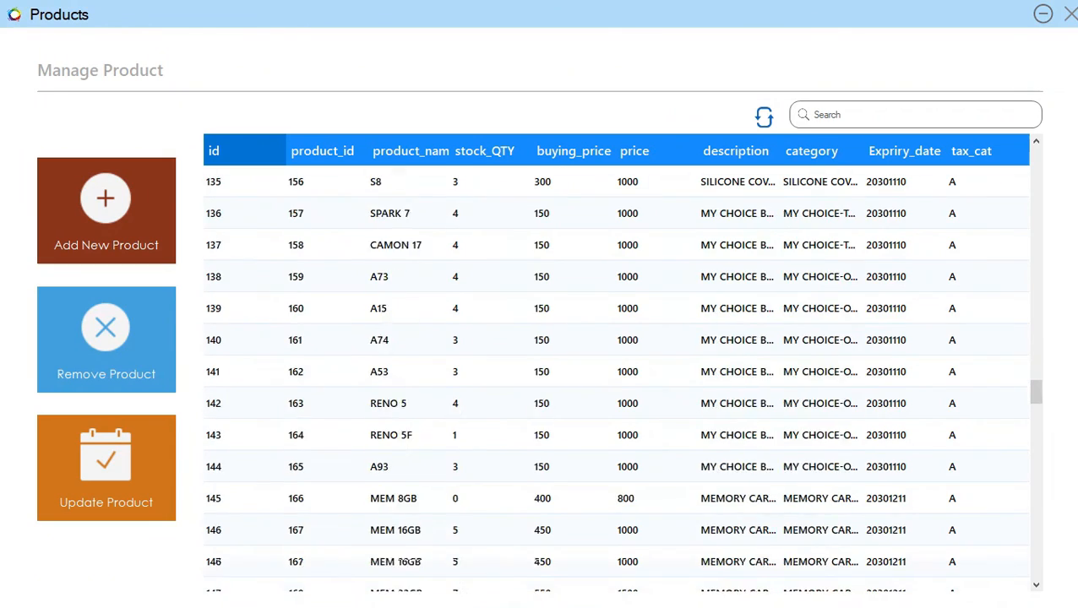
scroll(616, 372, "up", 5)
scroll(616, 372, "up", 3)
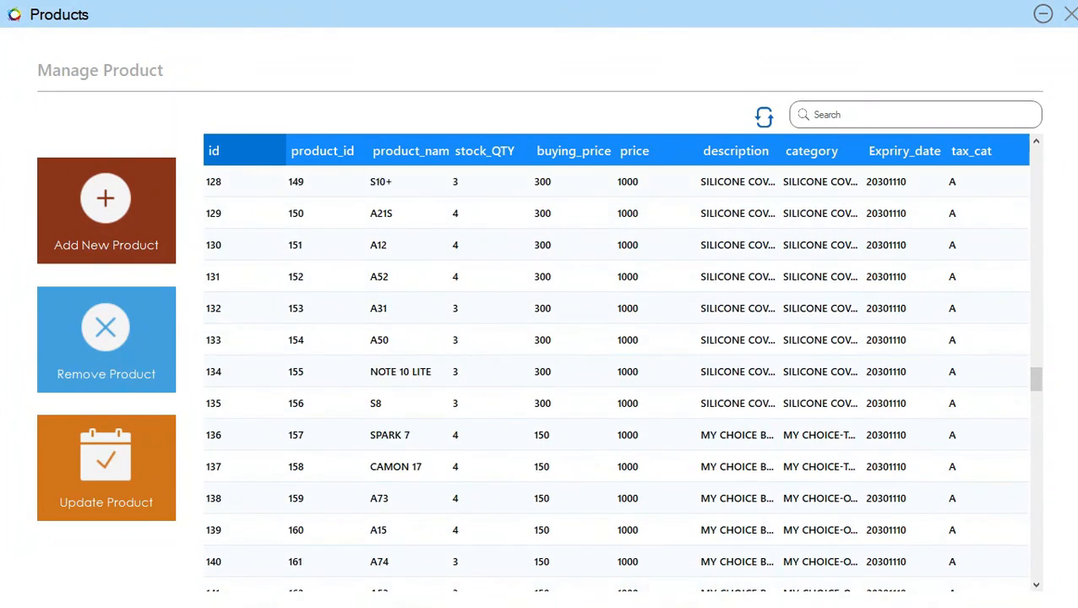
scroll(617, 372, "down", 20)
scroll(617, 372, "down", 10)
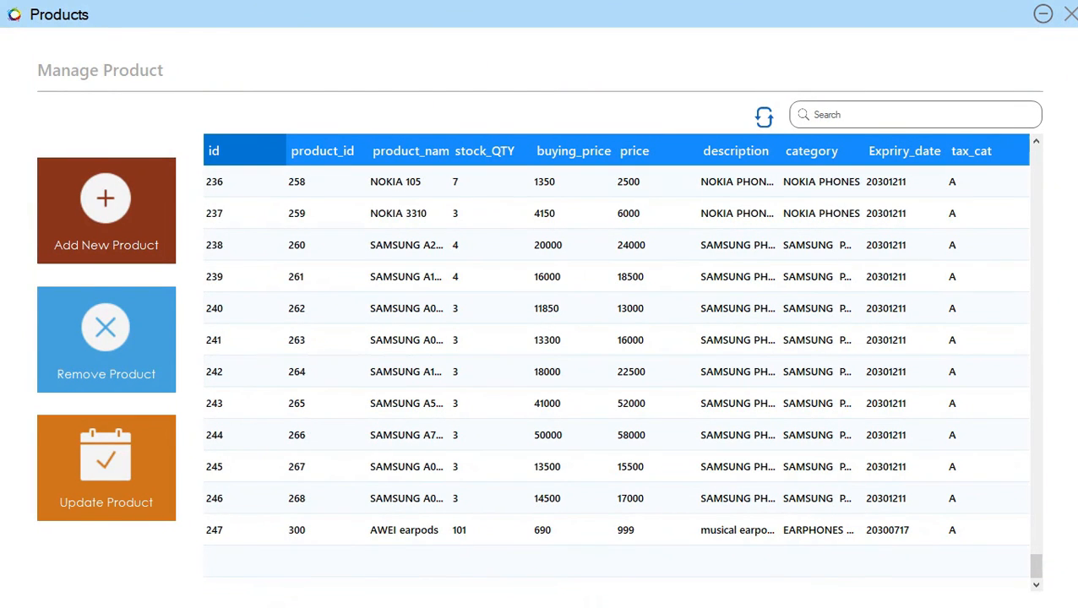
left_click(1070, 14)
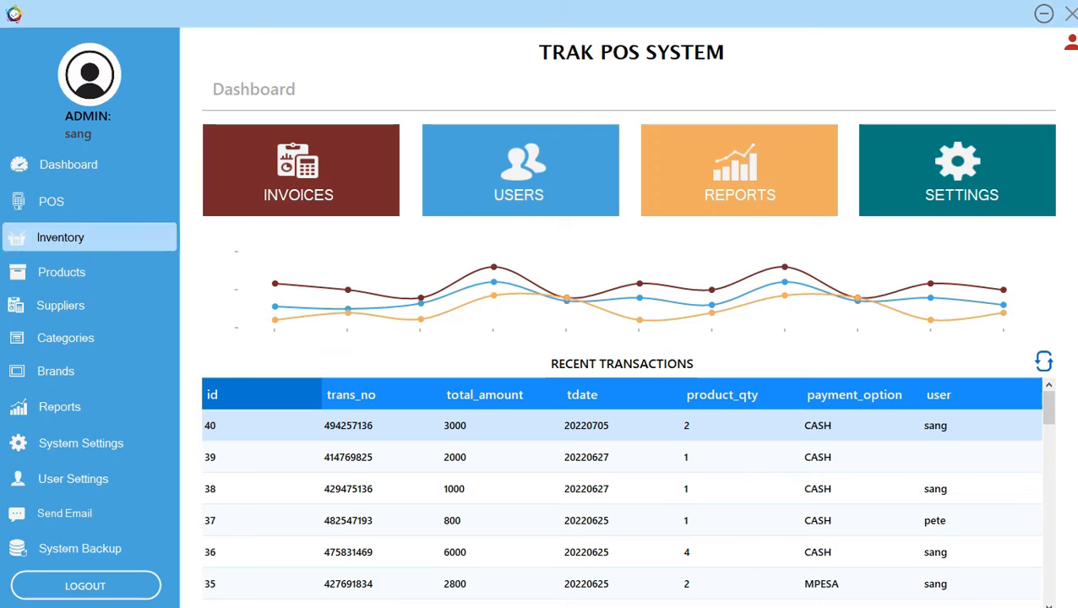
Open Manage Stock from Inventory and bring up a blank Order Stock form.
left_click(60, 237)
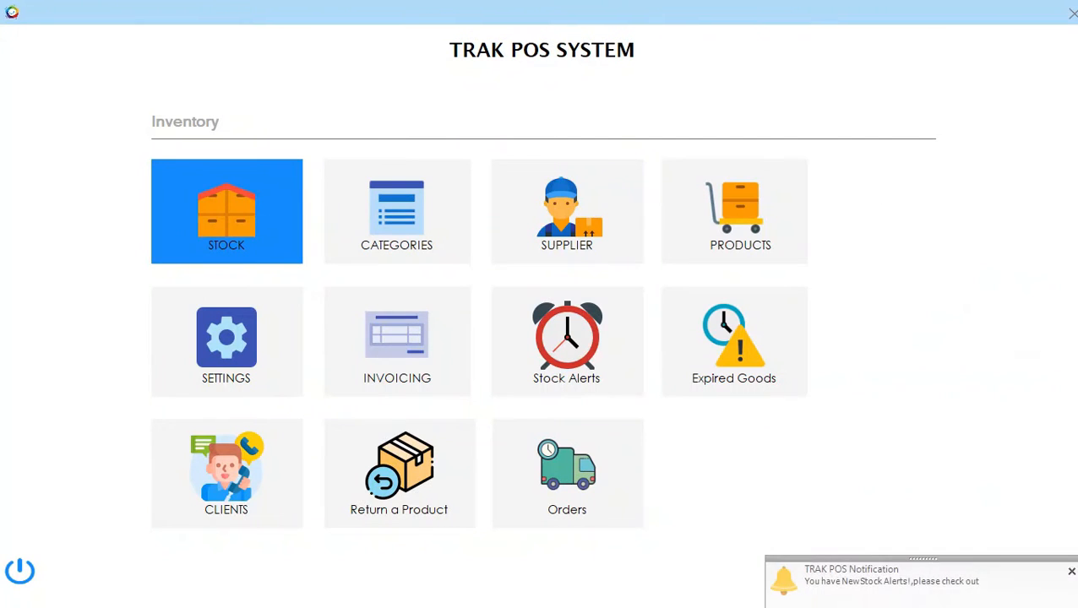
left_click(226, 212)
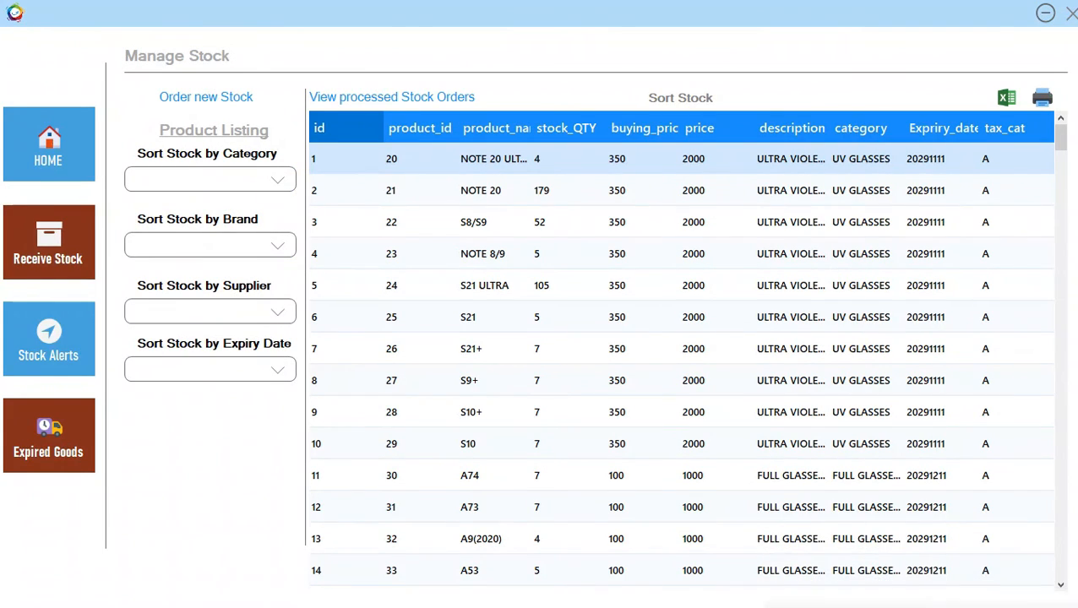
left_click(206, 98)
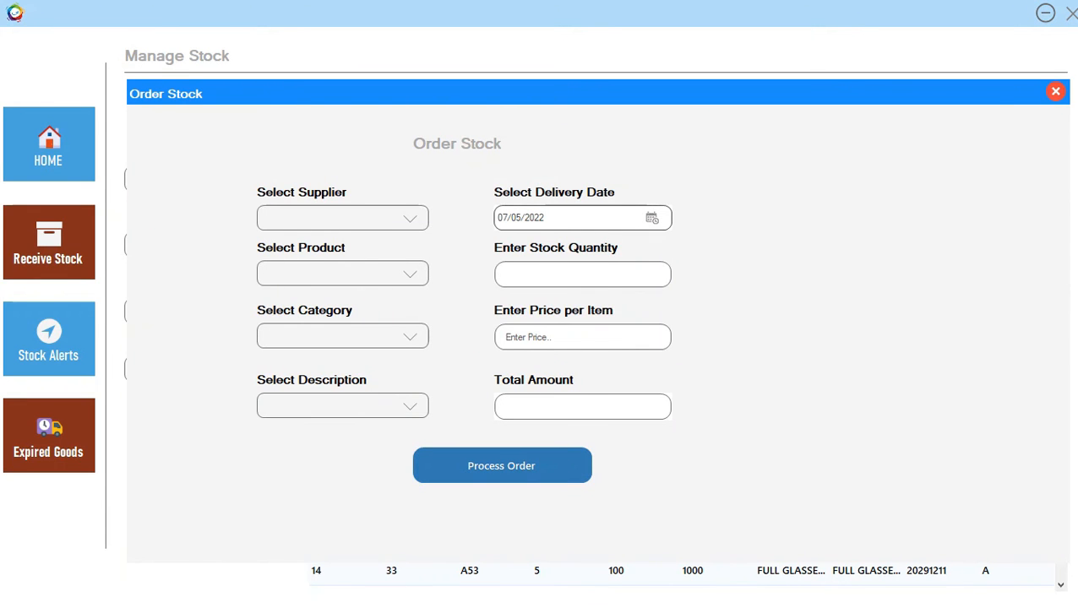
left_click(1057, 91)
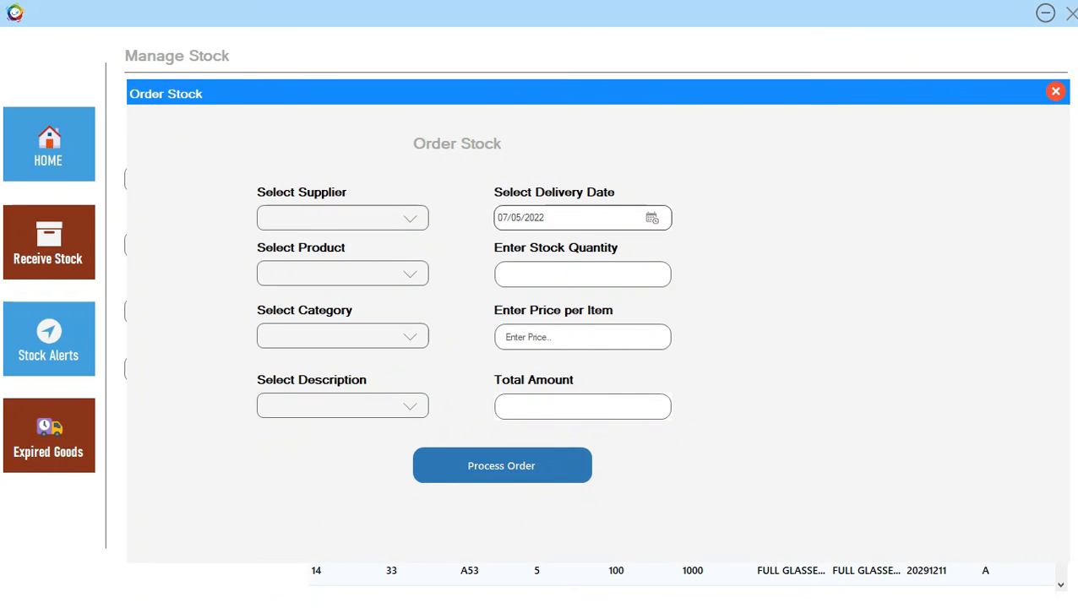
left_click(410, 219)
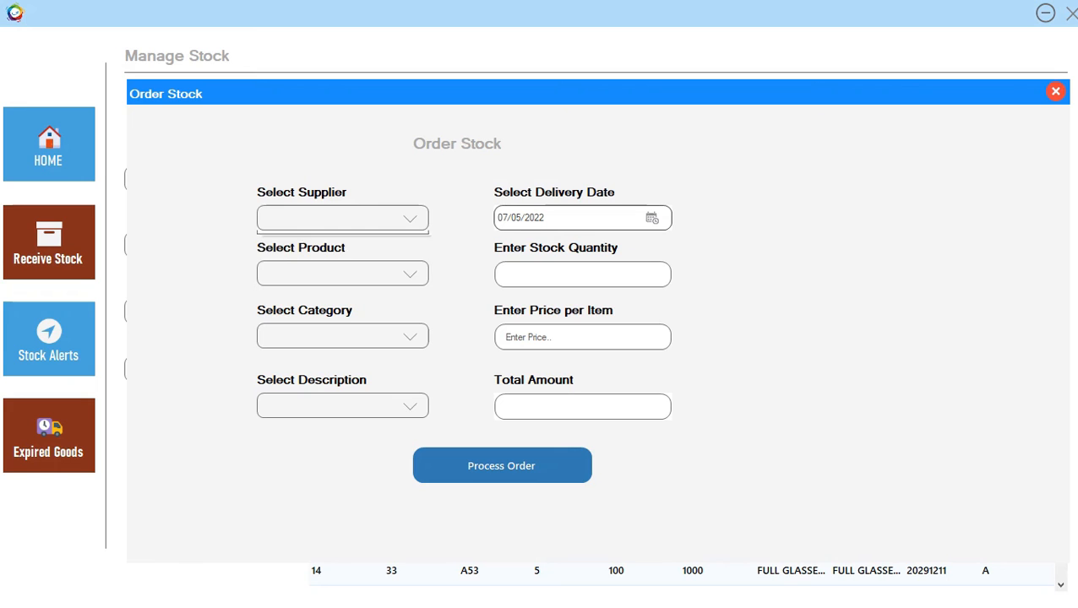
Select supplier SAMSUNG and product A54, with SAMSUNG PHONES as category and description.
left_click(338, 259)
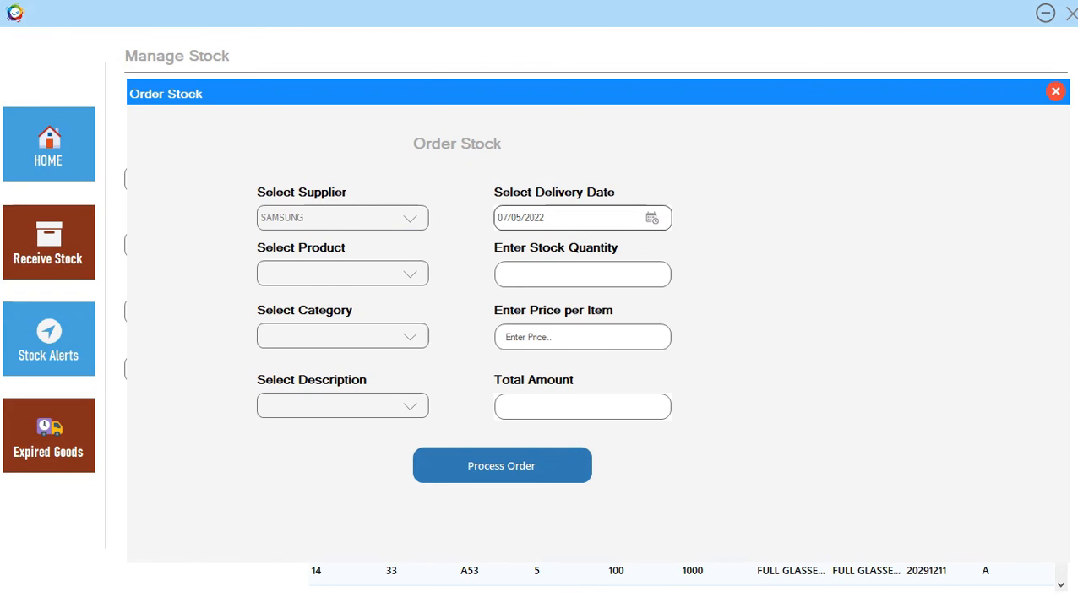
left_click(410, 274)
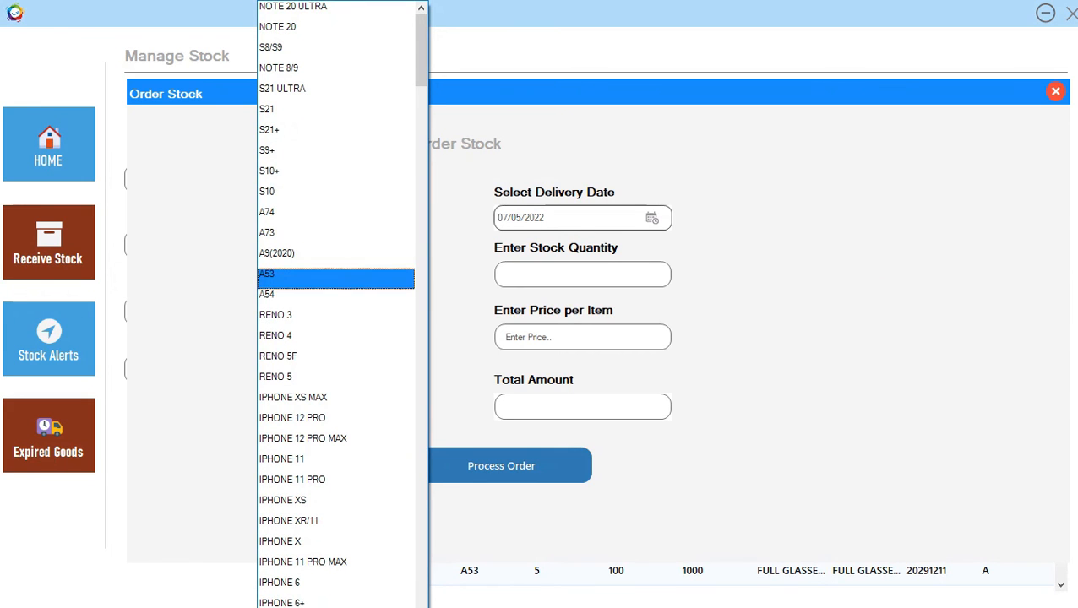
left_click(336, 294)
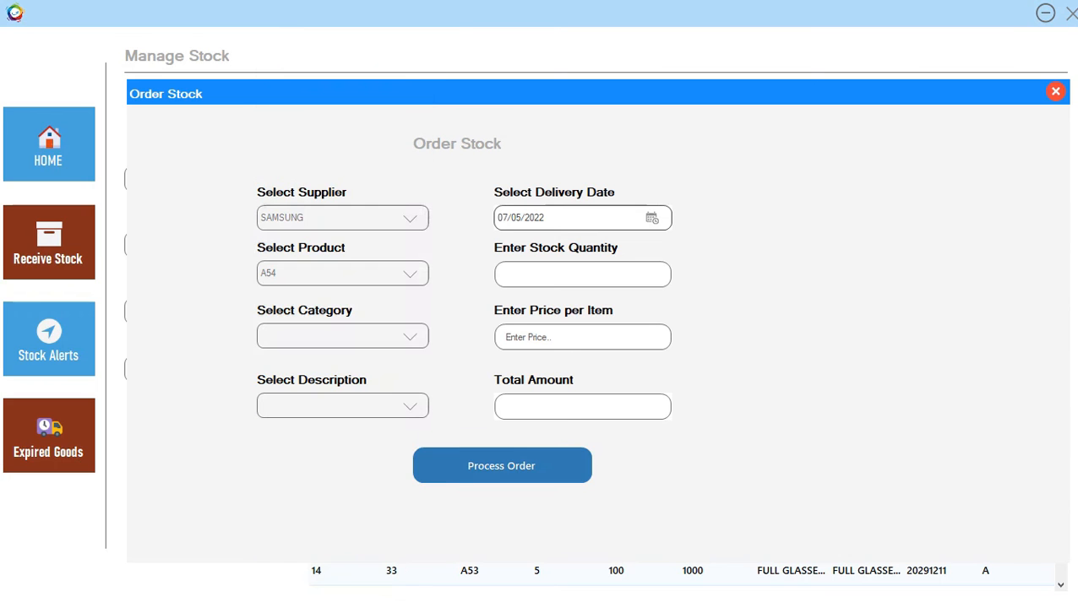
left_click(410, 336)
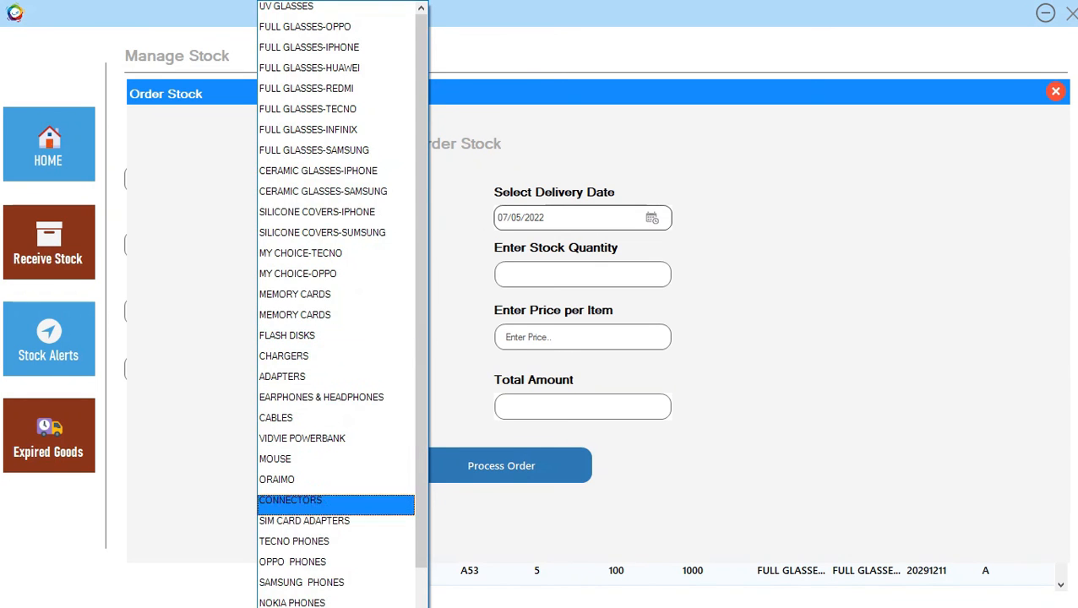
left_click(337, 582)
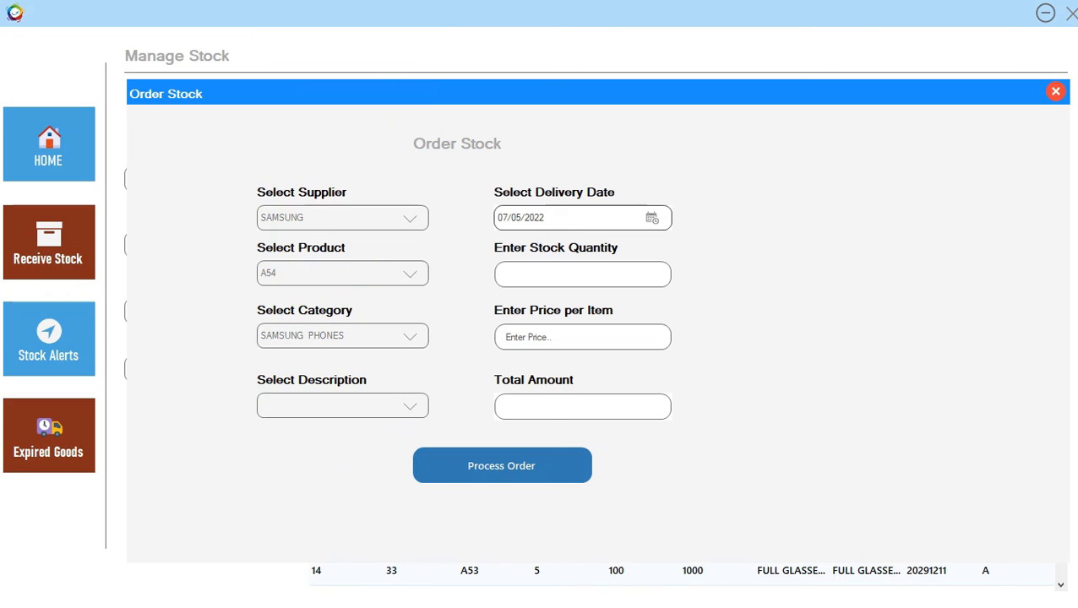
left_click(410, 407)
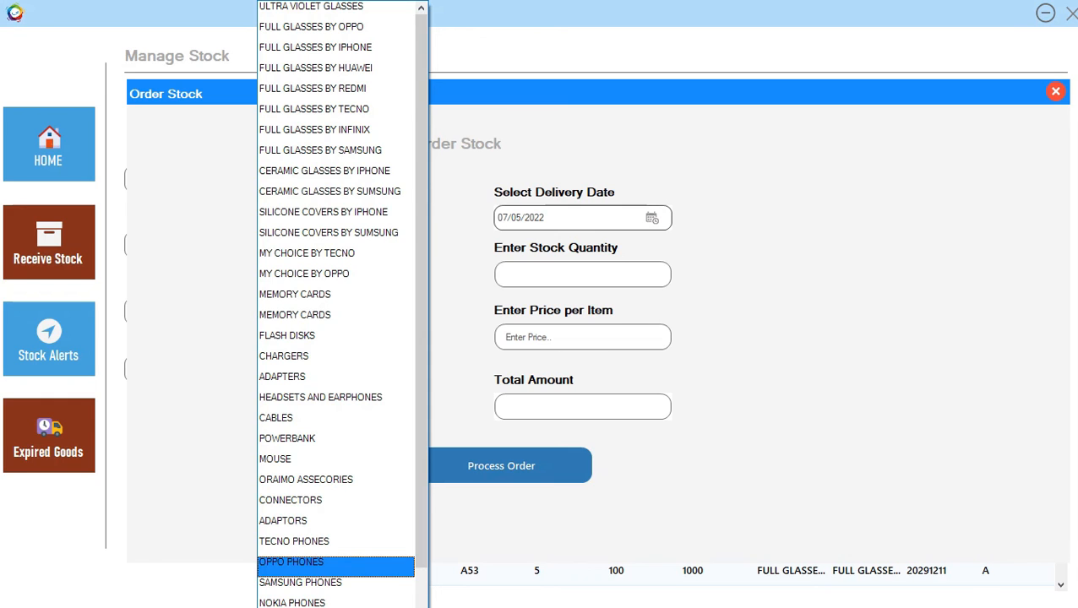
left_click(337, 582)
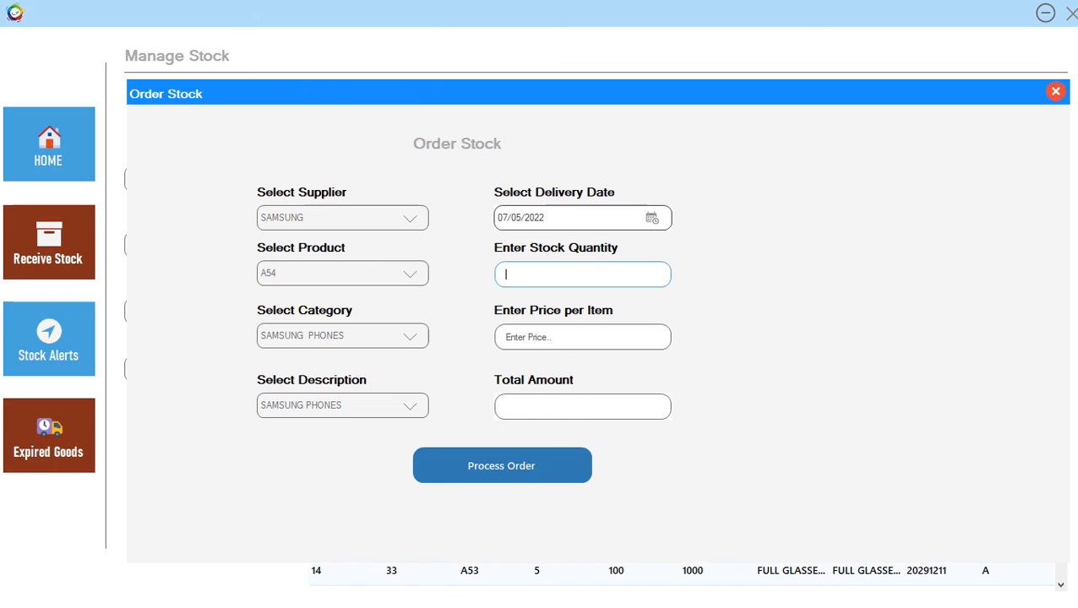
Order 20 units at 15000 each, totalling 300000, and process the order.
type("20")
left_click(582, 337)
type("1")
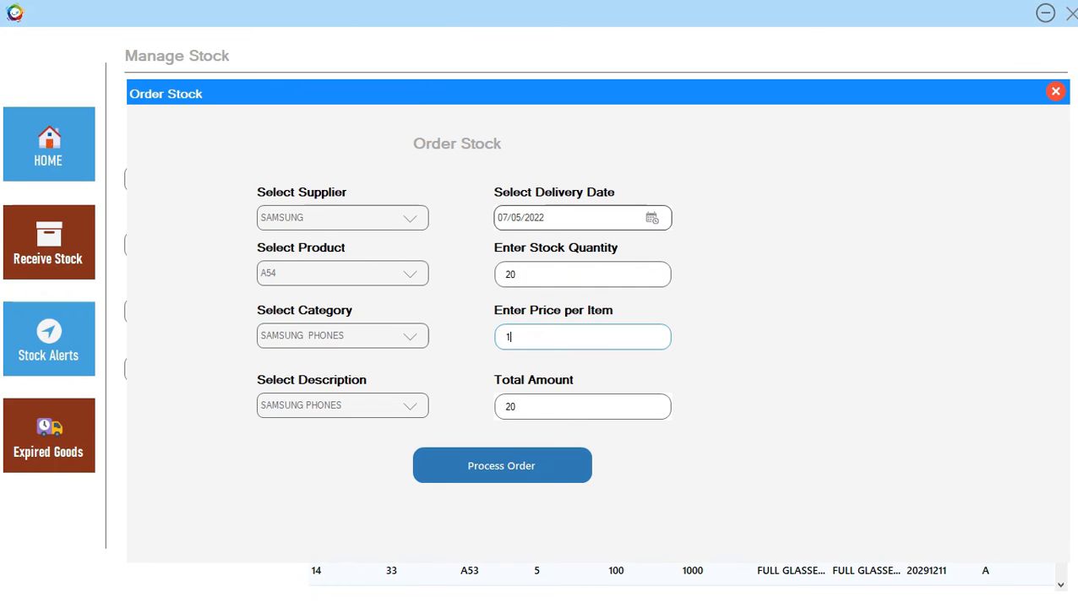
type("5000")
left_click(502, 466)
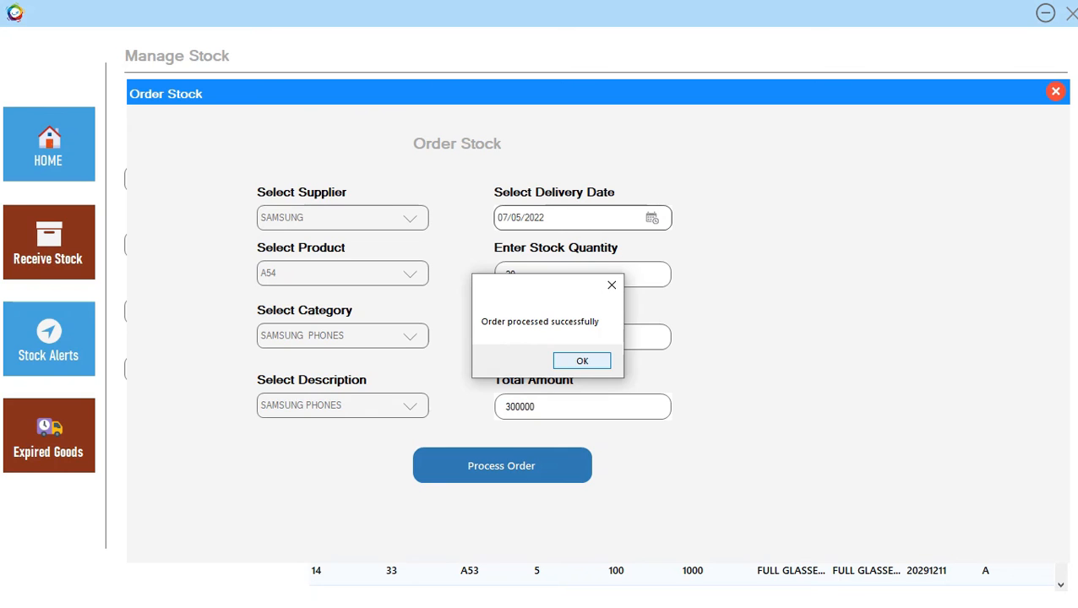
Dismiss the order-processed message and enter the supplier's e-mail address as the recipient.
key("Return")
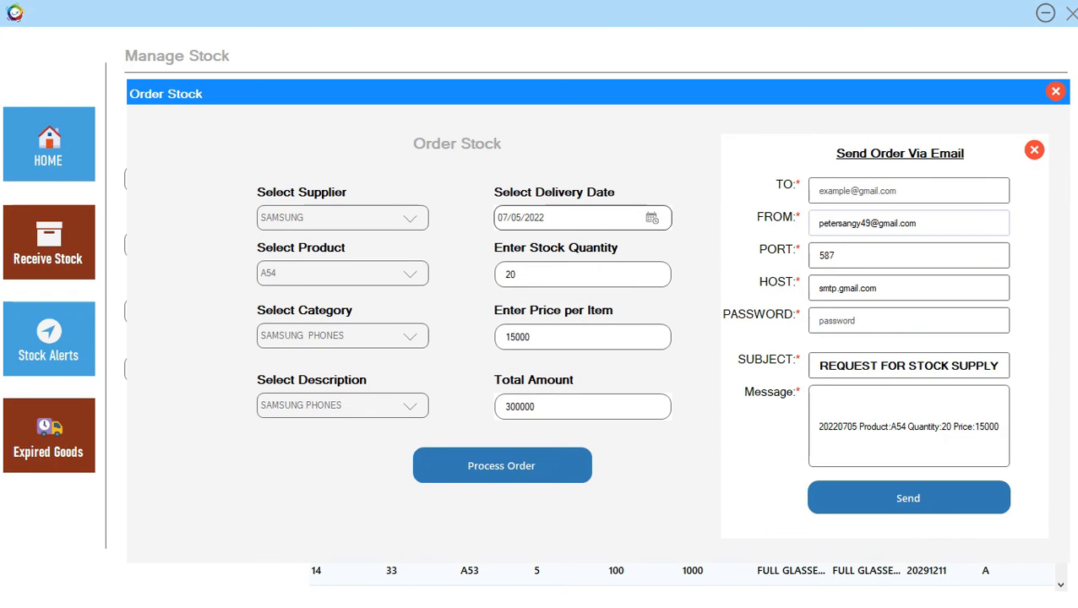
left_click(908, 190)
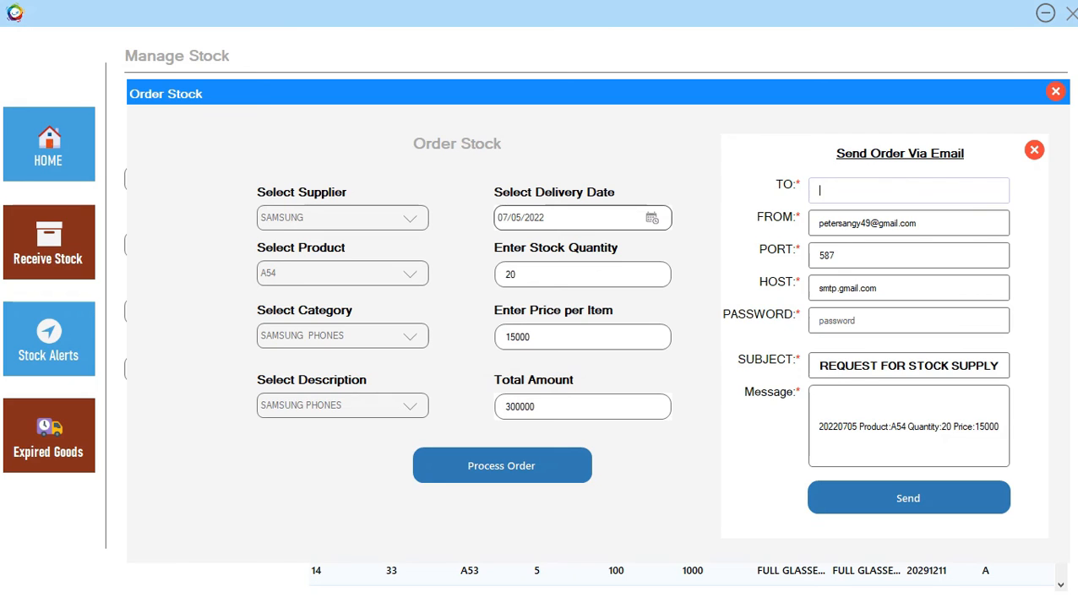
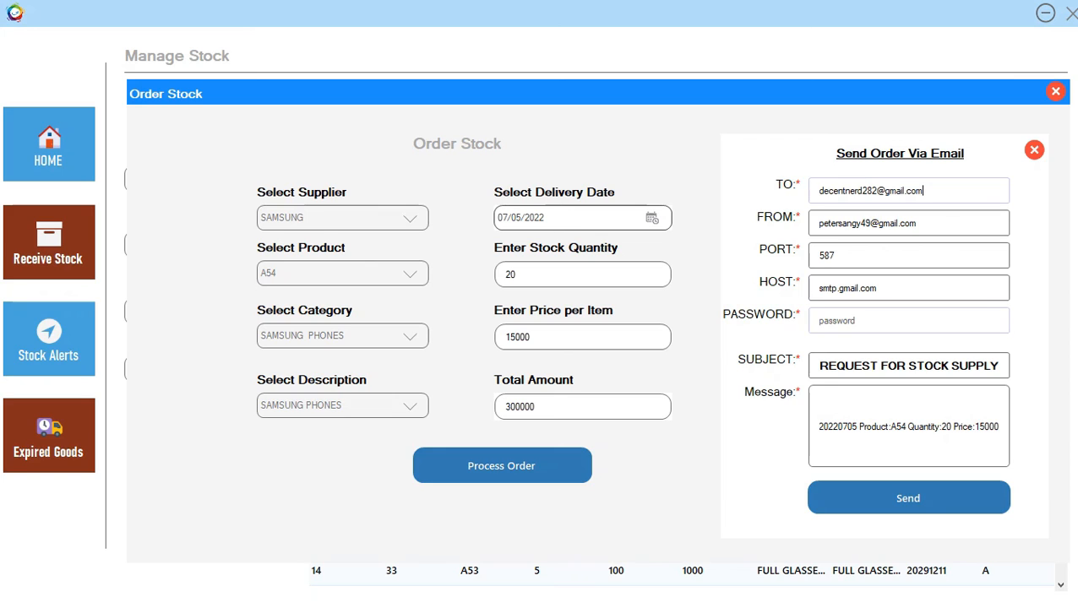
Enter the sender account password and send the A54 order e-mail.
left_click(845, 321)
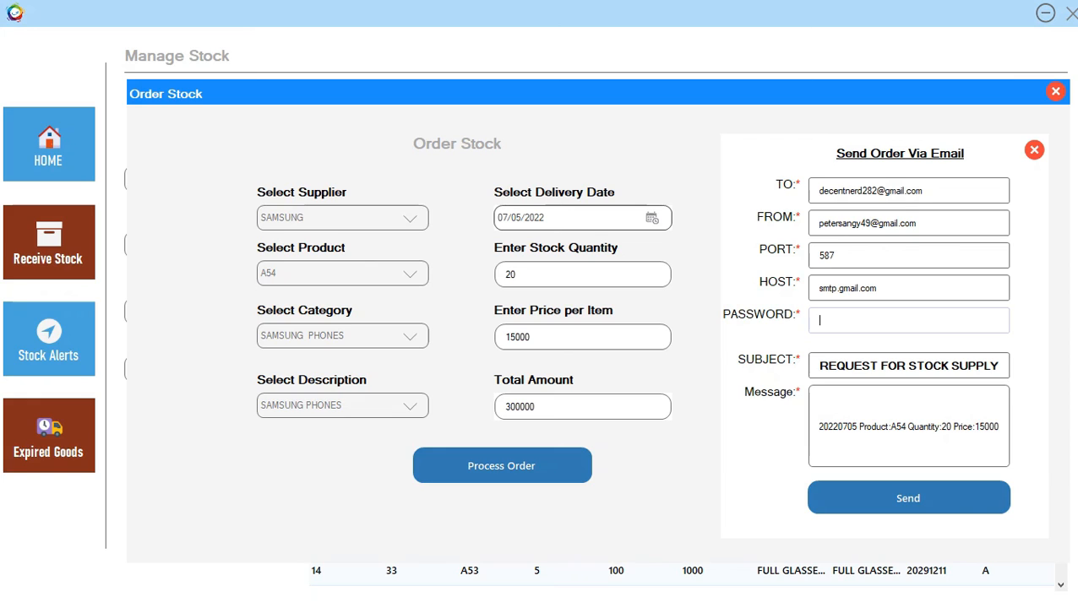
type("•••••••")
type("••••••••")
left_click(908, 498)
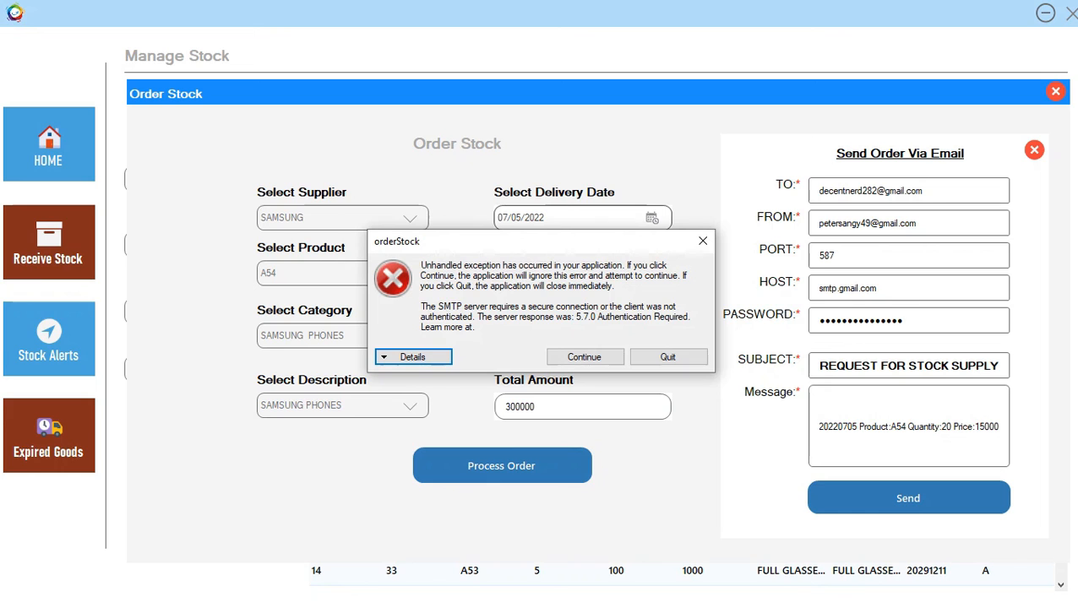
Dismiss the 5.7.0 authentication error, replace the sender password, retry sending, then close the Order Stock form.
left_click(583, 357)
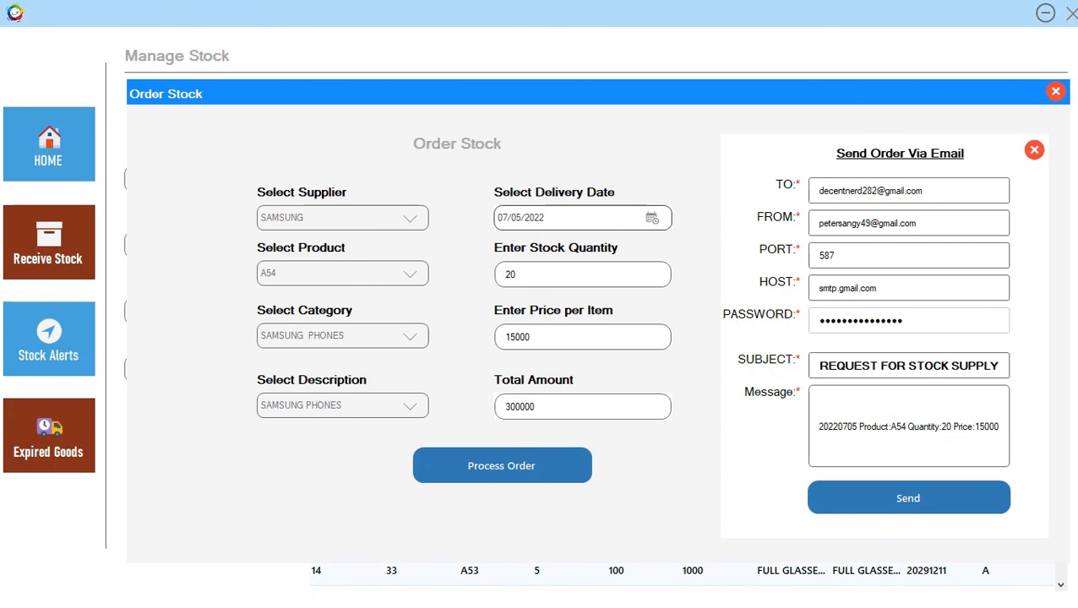
left_click_drag(904, 321, 817, 321)
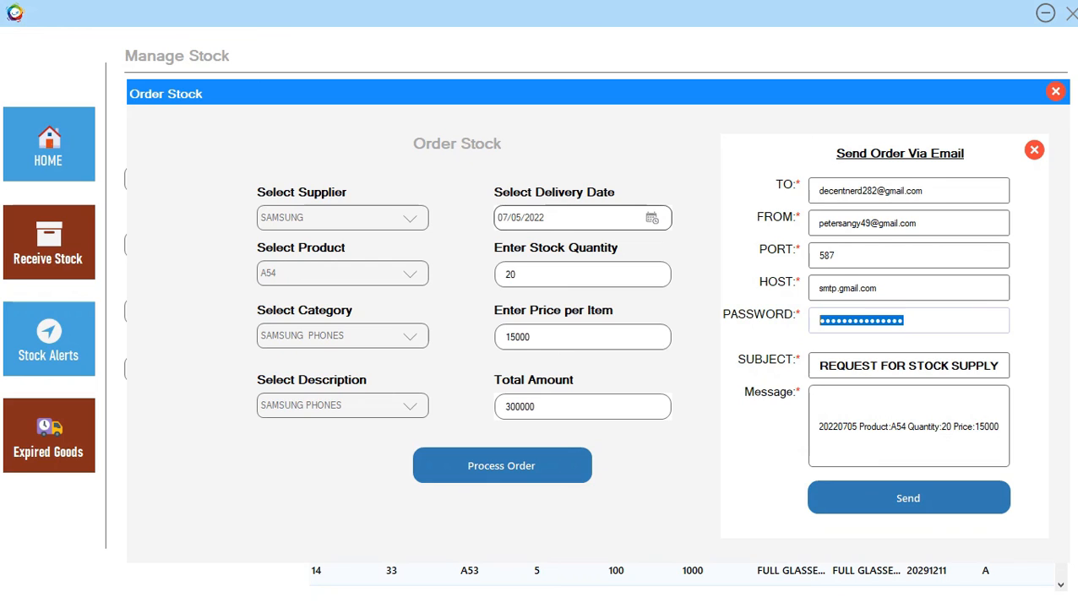
type("aaaaaa")
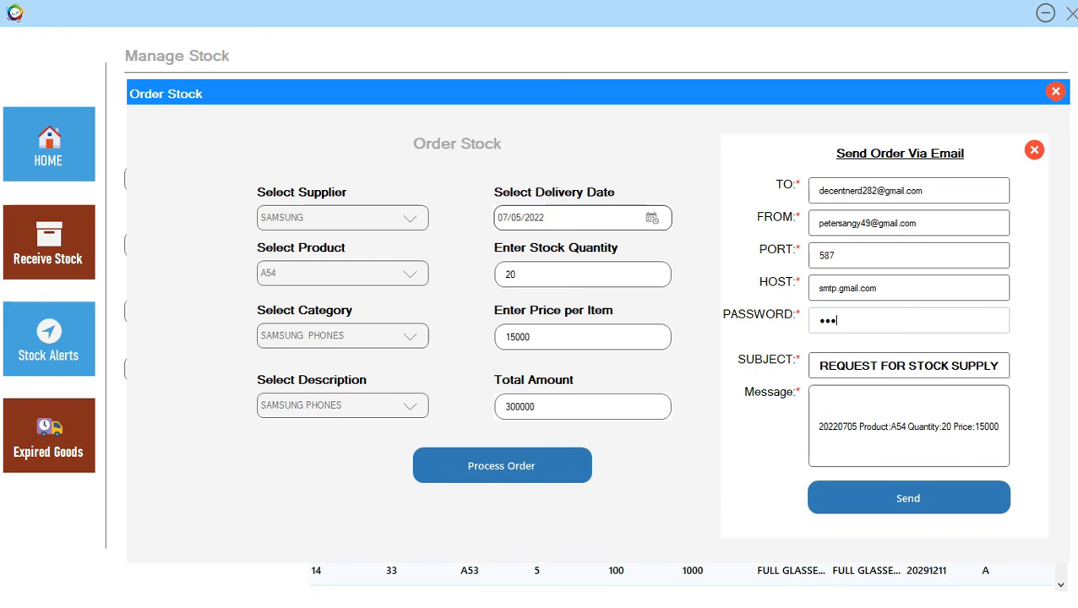
type("aaaaa")
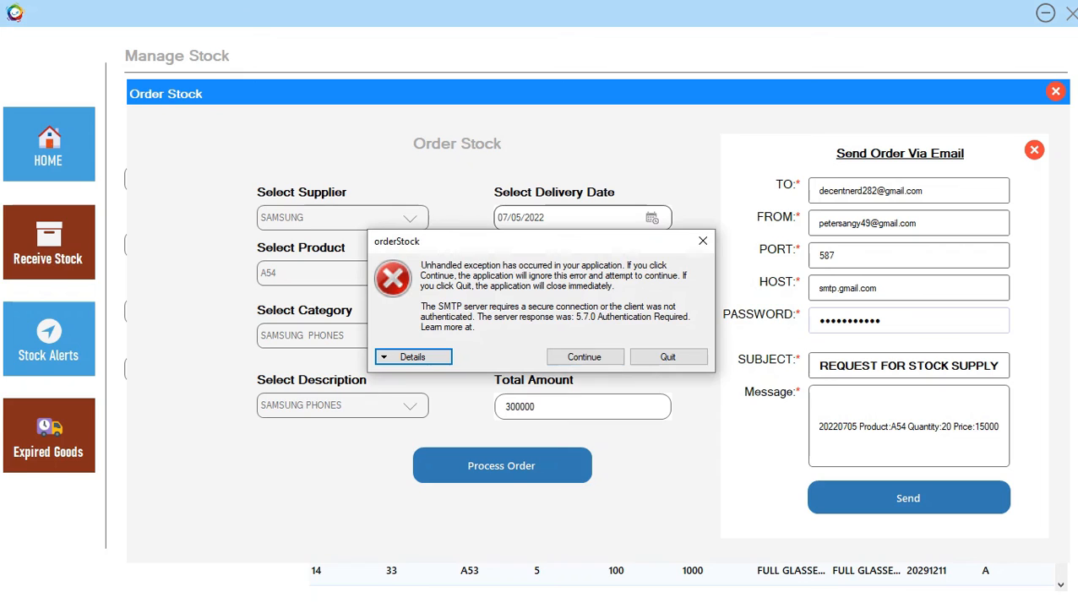
left_click(584, 357)
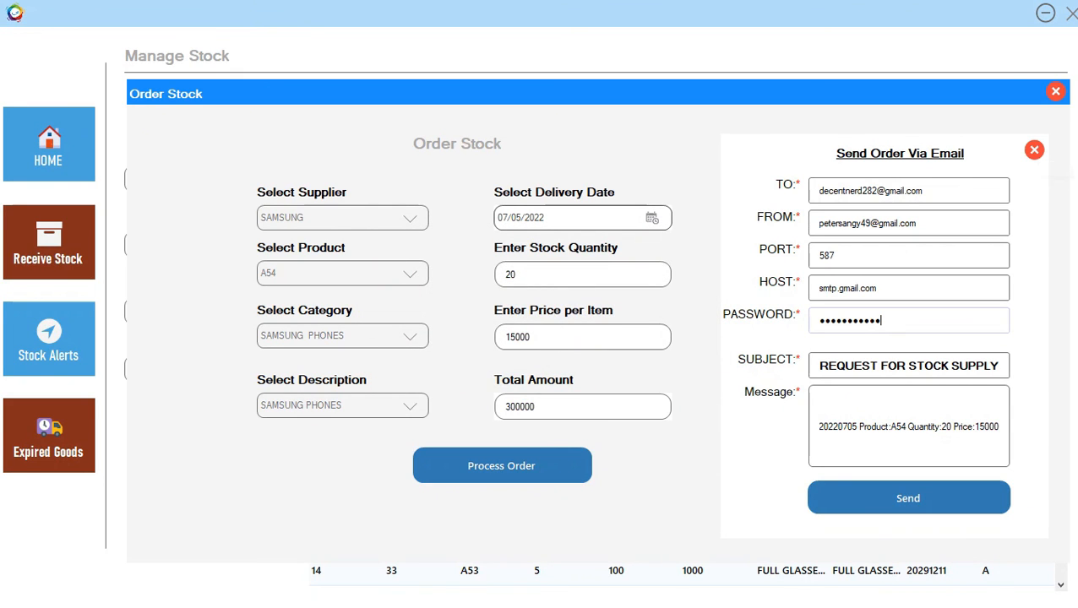
left_click(1055, 91)
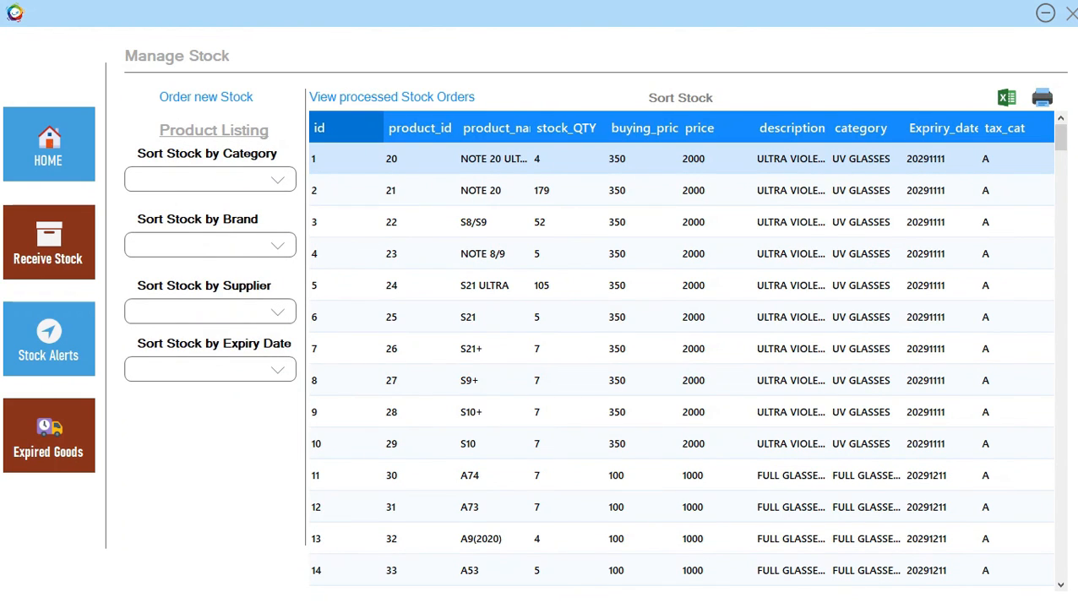
Leave Manage Stock, mark the SAMSUNG A54 order of 20 units complete in Stock Orders, and close the list.
scroll(680, 355, "down", 3)
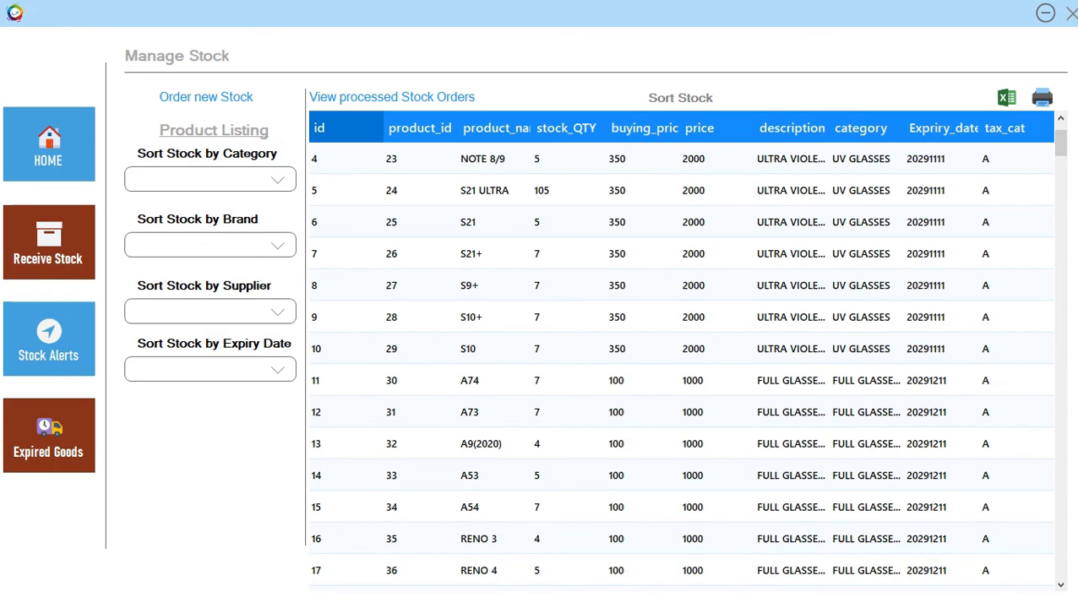
left_click(1072, 13)
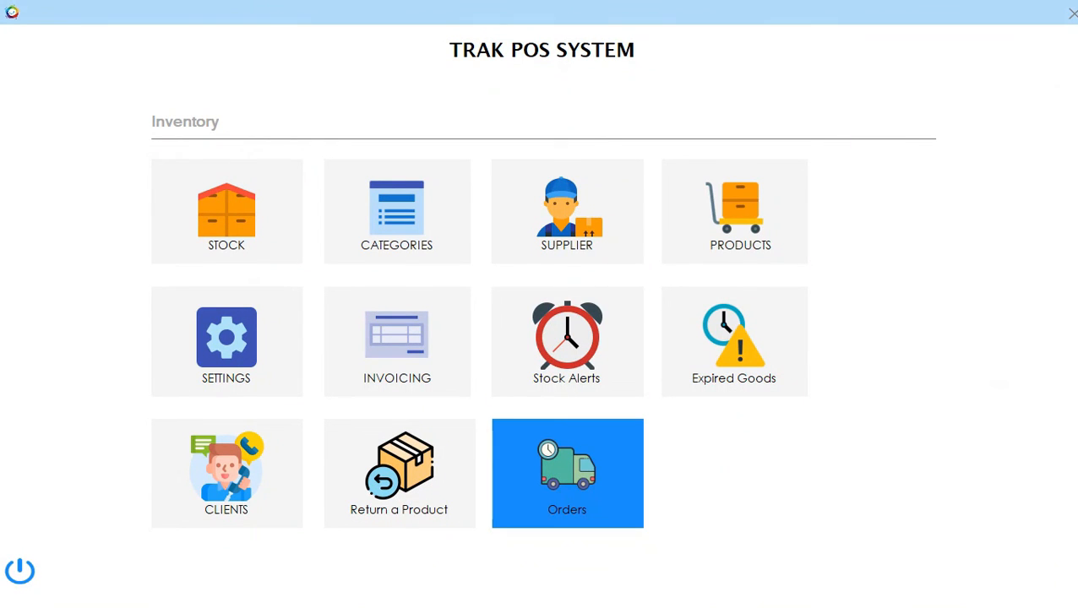
left_click(567, 473)
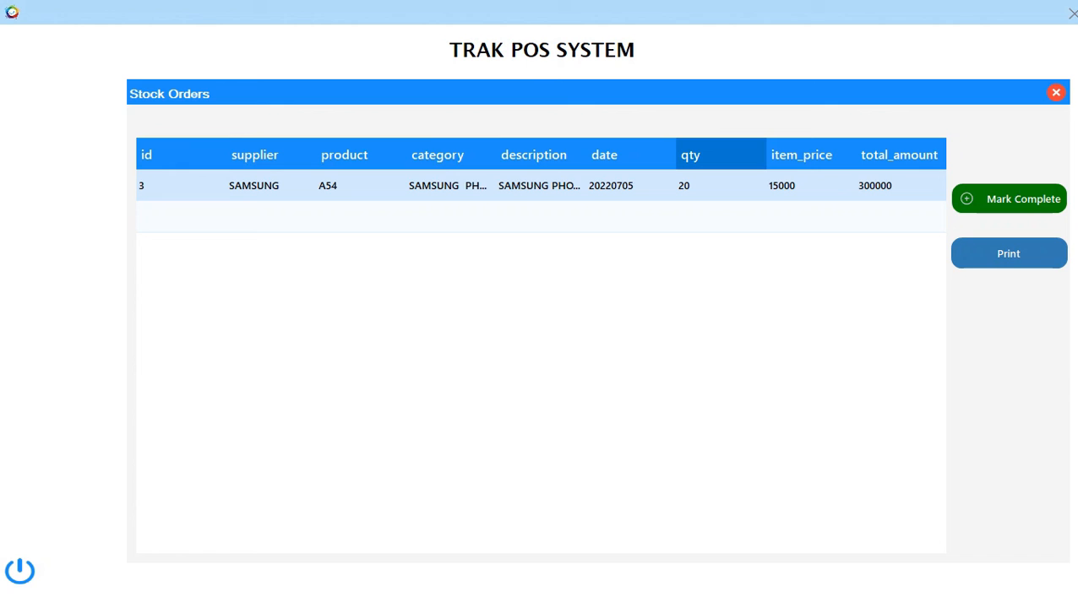
left_click(1009, 199)
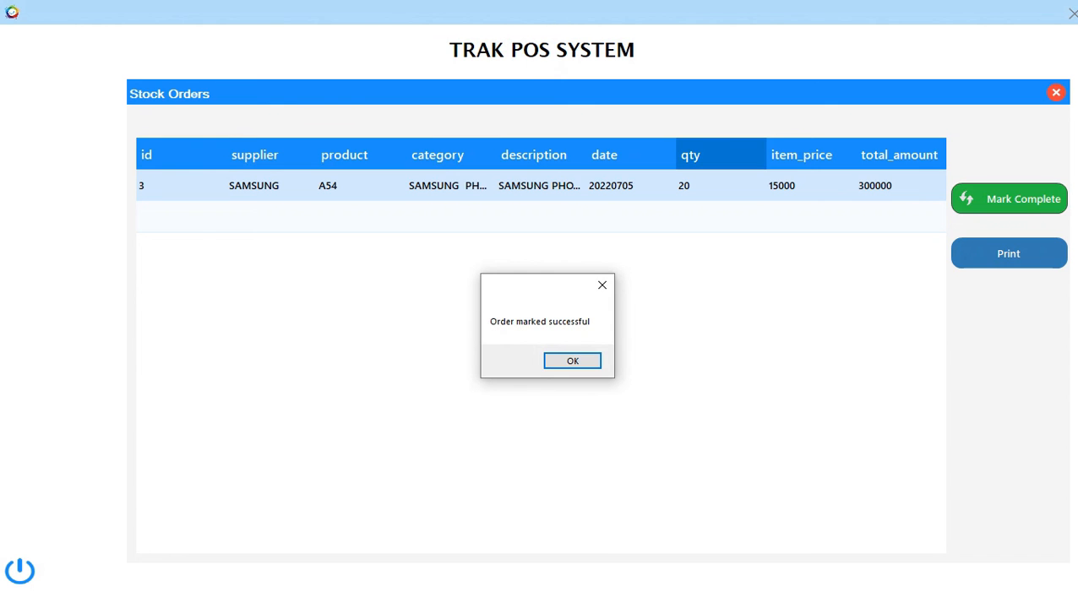
left_click(572, 360)
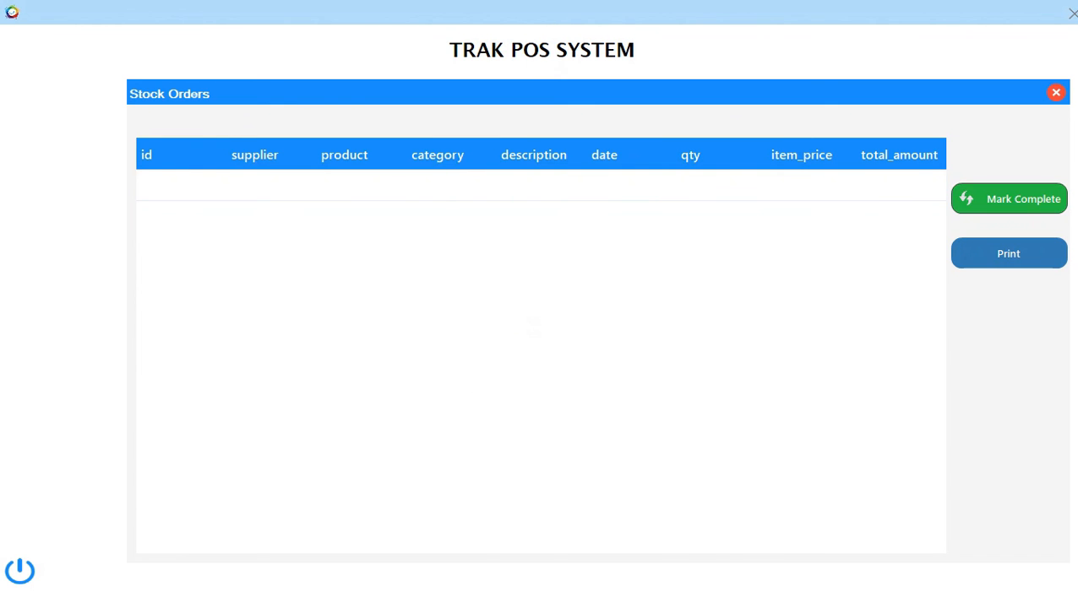
left_click(1057, 92)
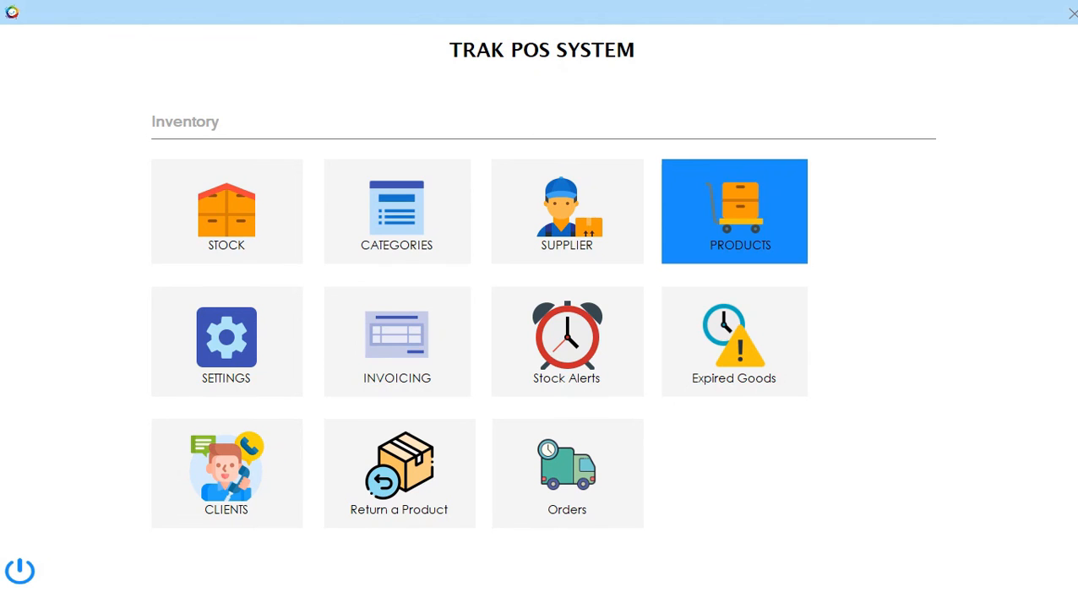
left_click(734, 211)
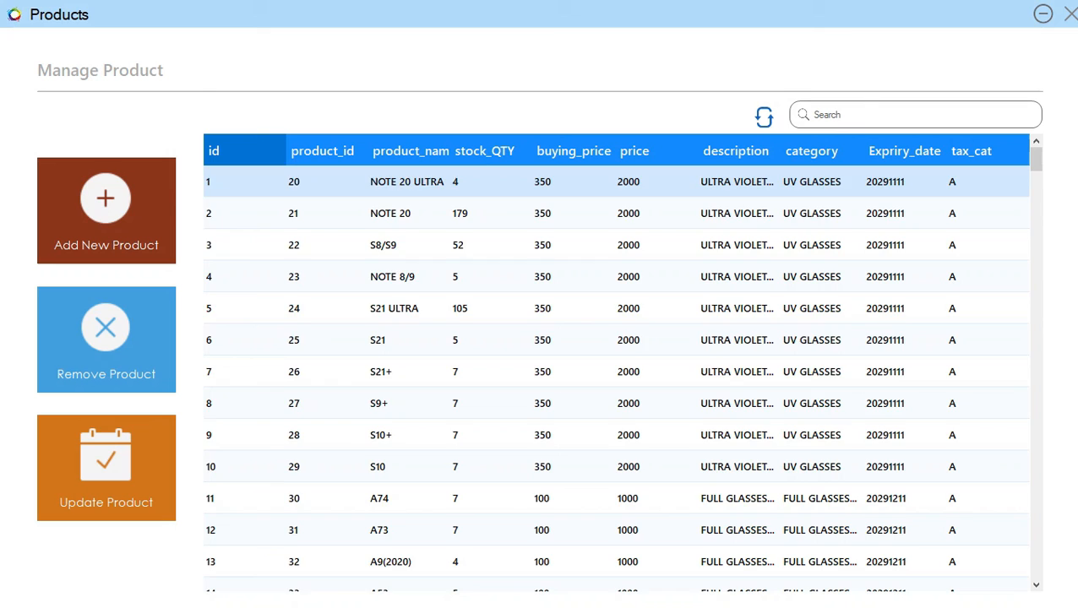
scroll(616, 372, "down", 2)
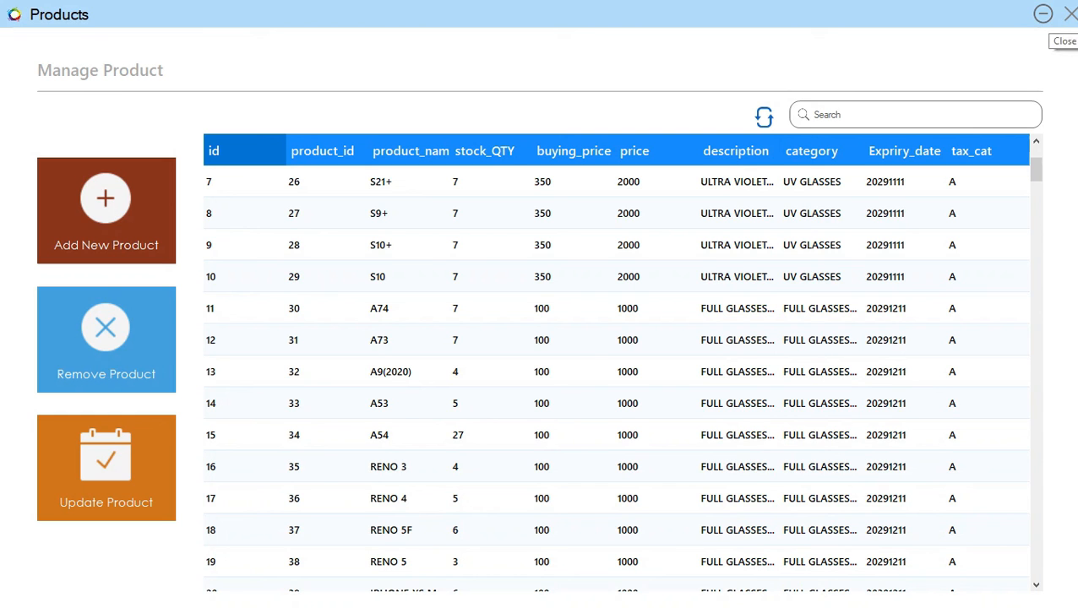
left_click(1070, 14)
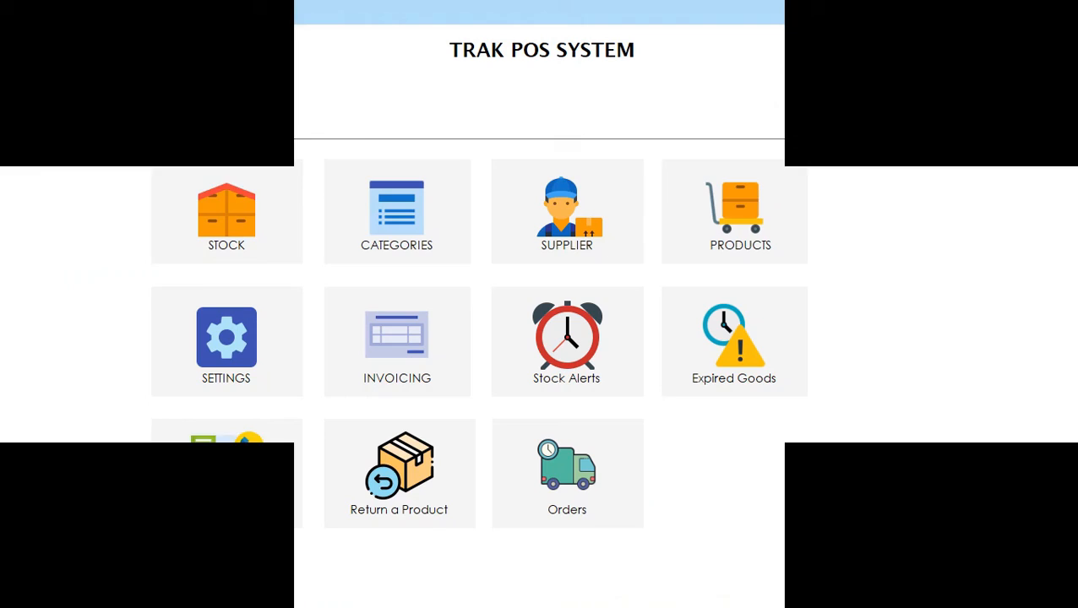